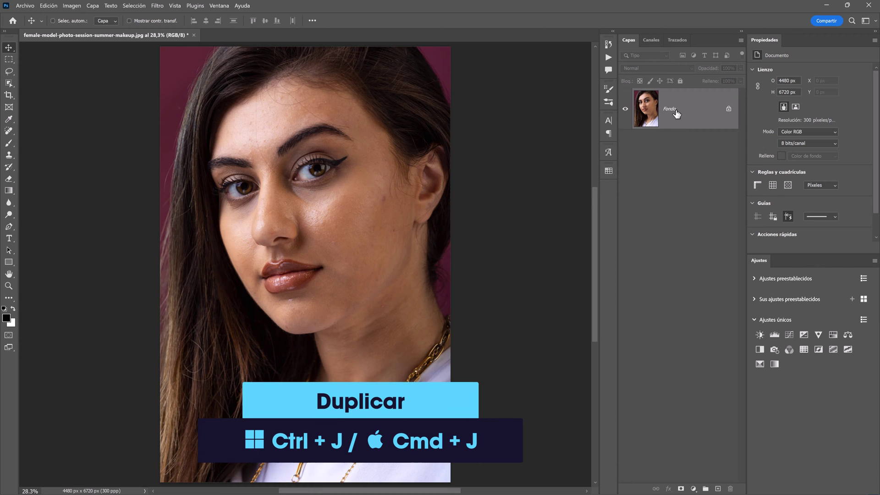
Duplicate the background layer twice and rename the lower copy Color.
key("ctrl+j")
key("ctrl+j")
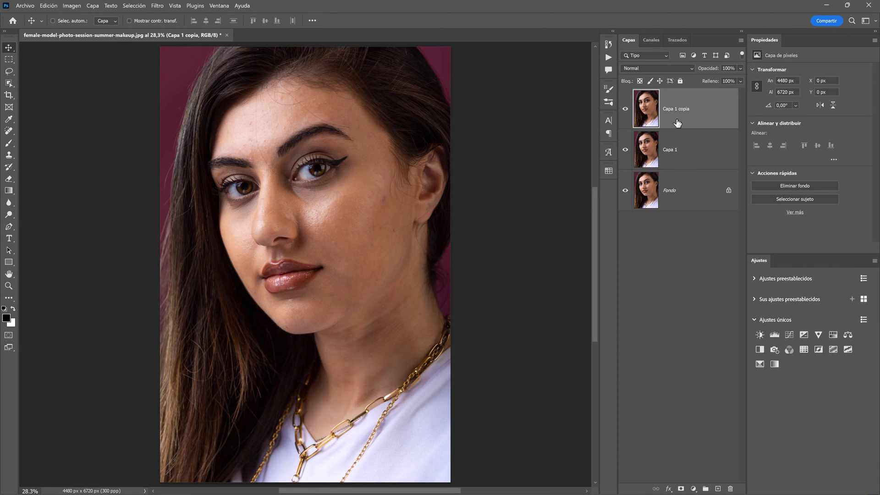
left_click(671, 151)
double_click(670, 150)
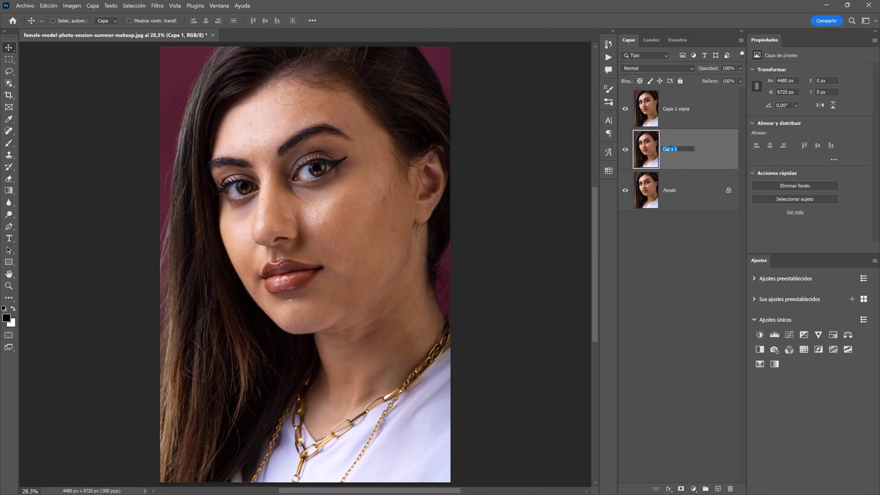
type("Color")
key("Return")
Rename the top copy Textura, hide it, and select the Color layer.
double_click(669, 109)
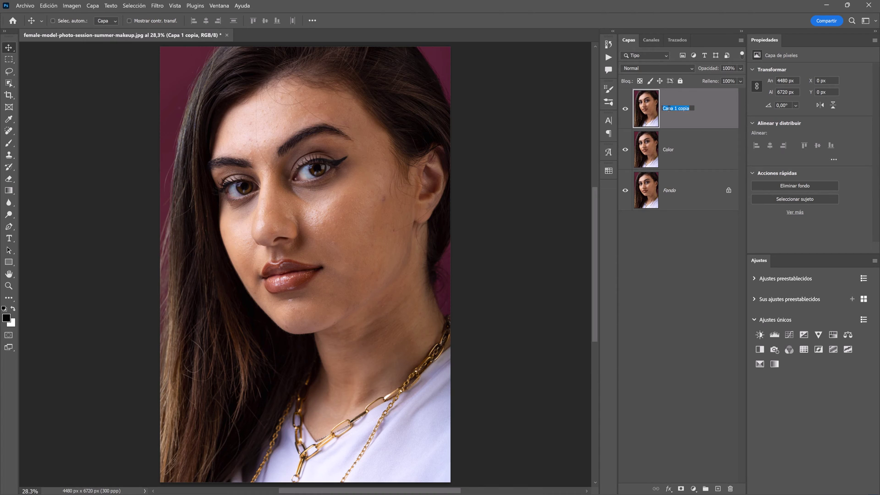
type("Textura")
key("Return")
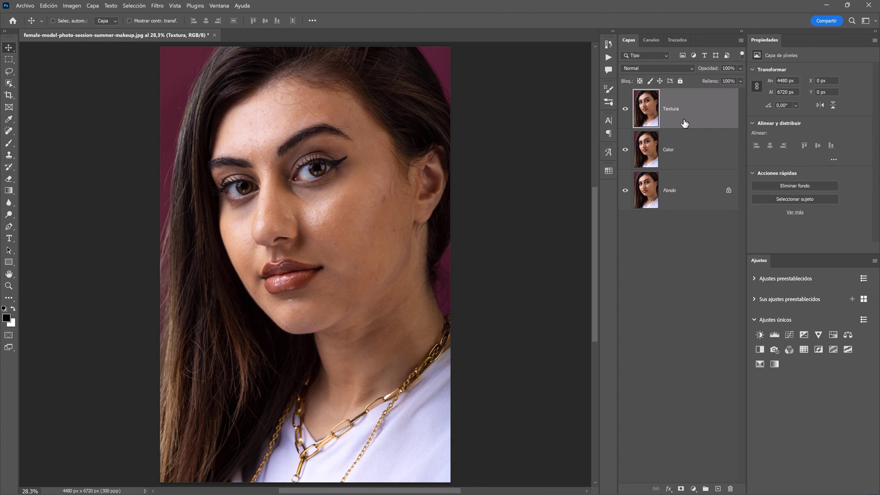
left_click(626, 110)
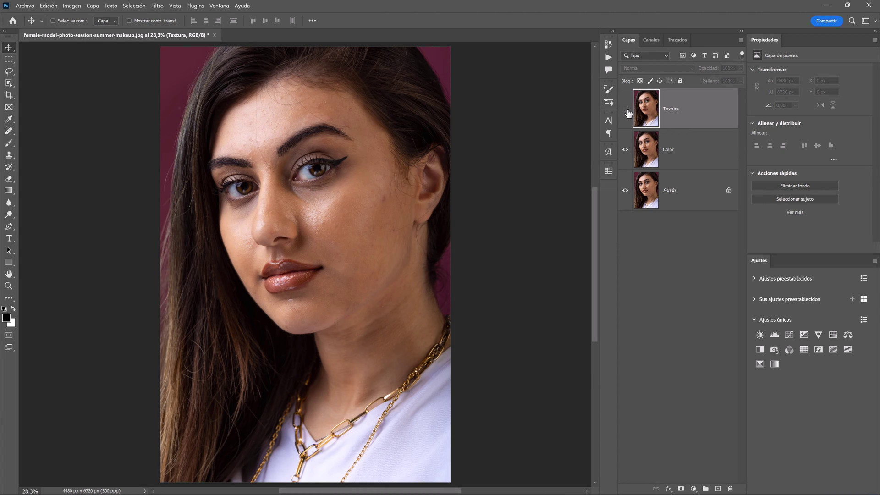
left_click(695, 152)
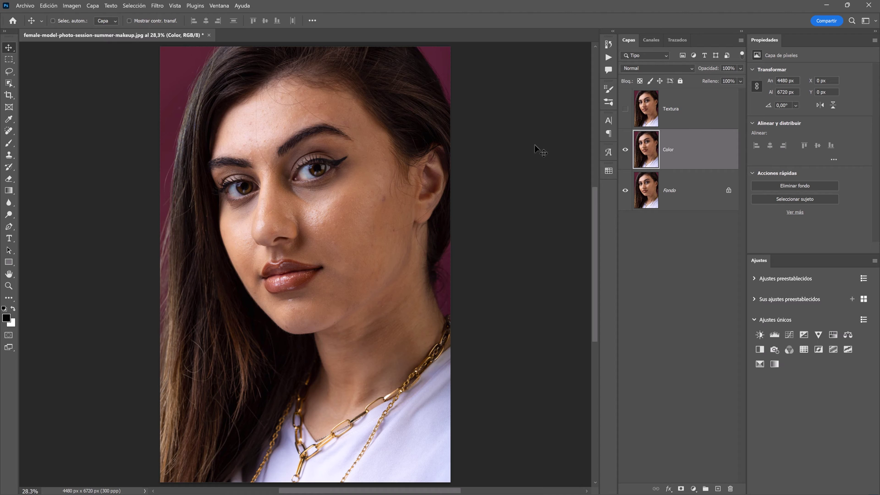
left_click(158, 6)
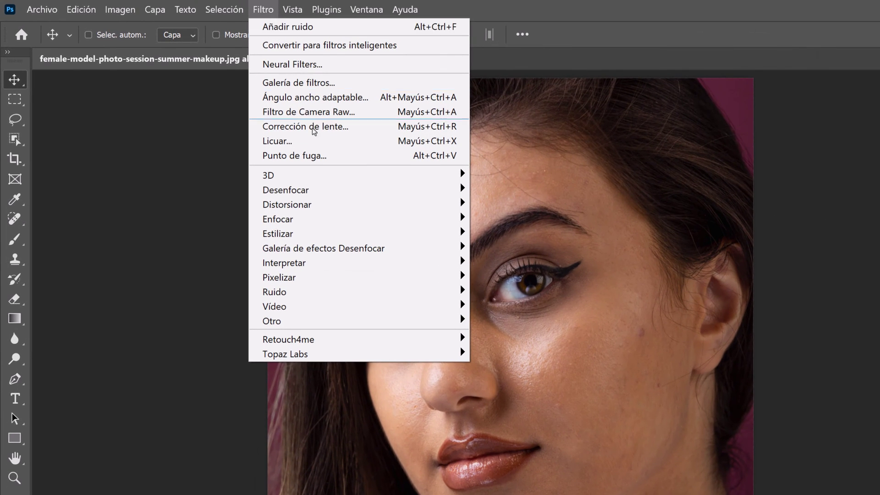
mouse_move(273, 190)
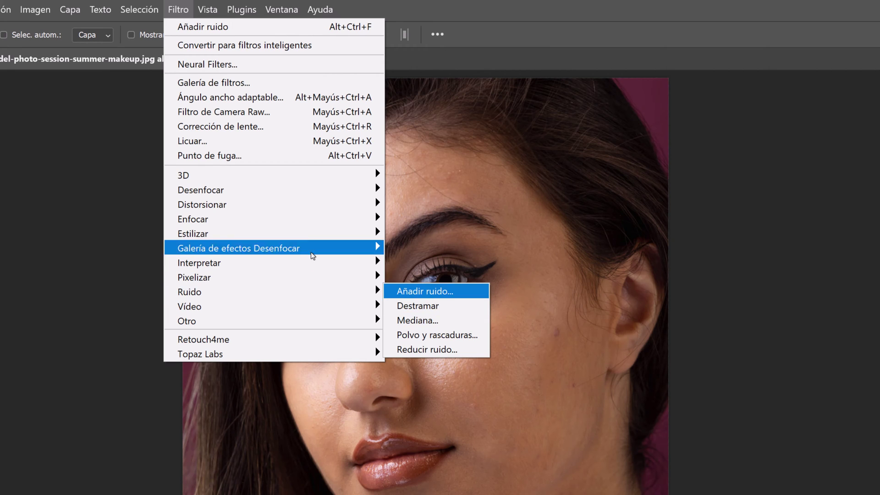
mouse_move(206, 190)
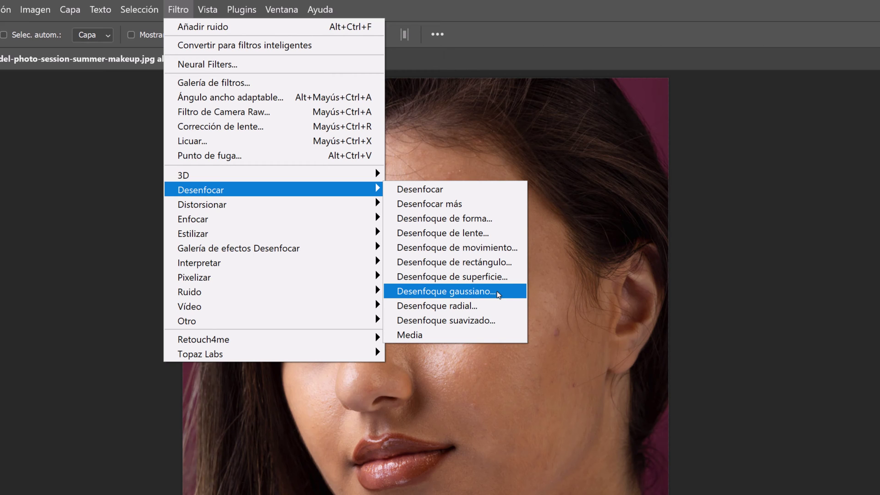
Blur the Color layer with Desenfoque gaussiano at about 19,4 px radius.
left_click(498, 291)
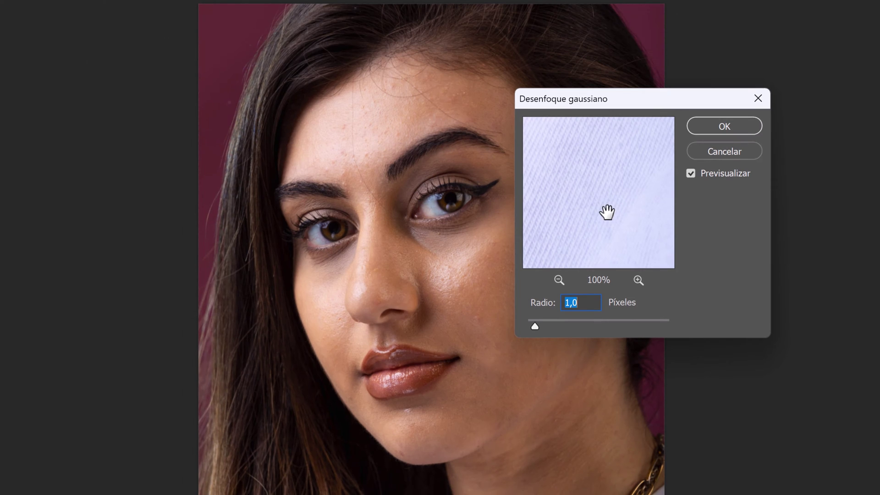
left_click(447, 230)
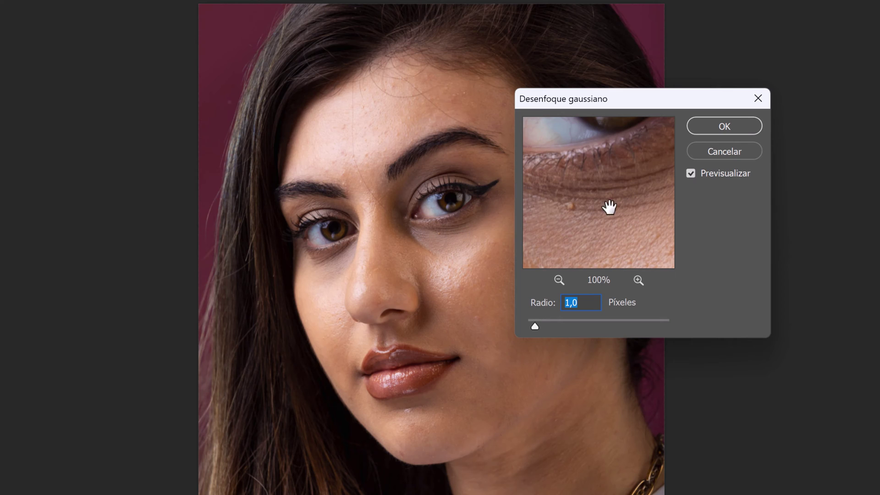
left_click_drag(534, 326, 548, 326)
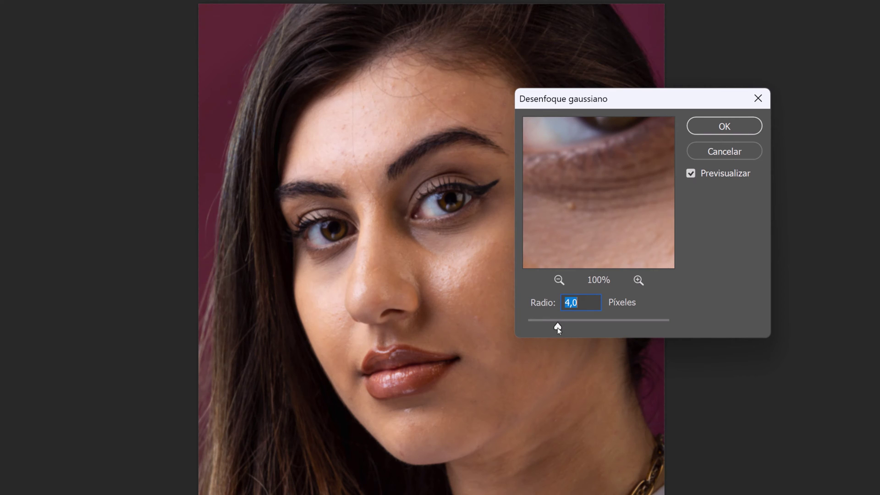
left_click_drag(558, 326, 580, 327)
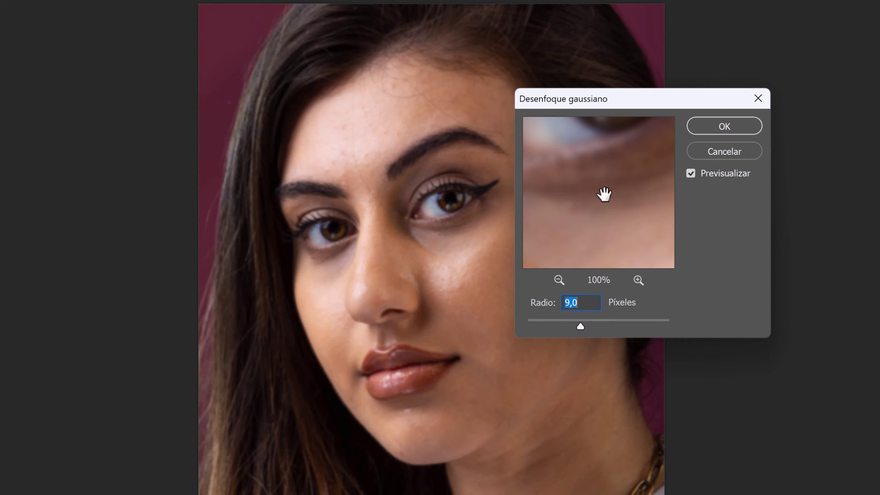
left_click_drag(580, 326, 589, 327)
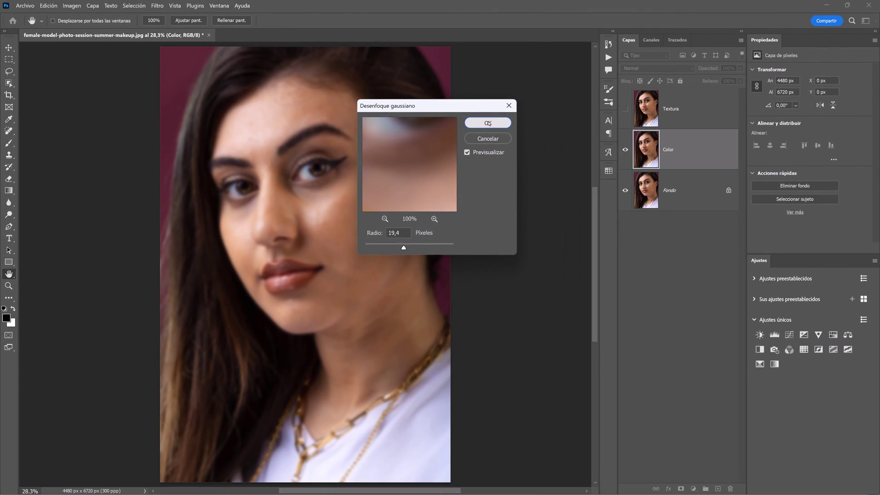
left_click(487, 121)
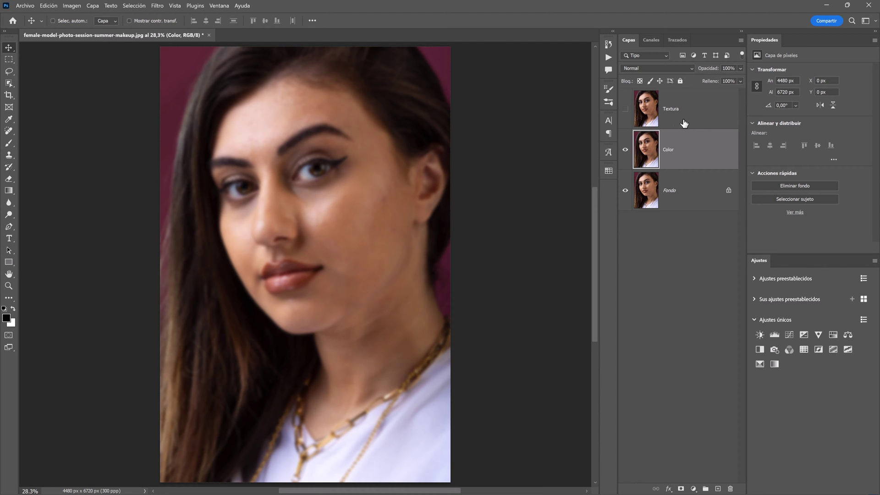
left_click(685, 121)
Show Textura and use Aplicar imagen to subtract the Color layer at scale 2, offset 128.
left_click(625, 110)
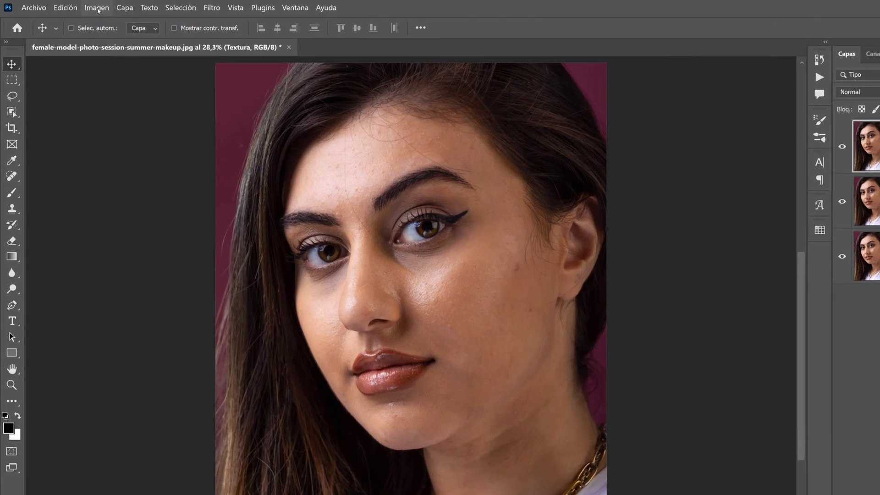
left_click(73, 7)
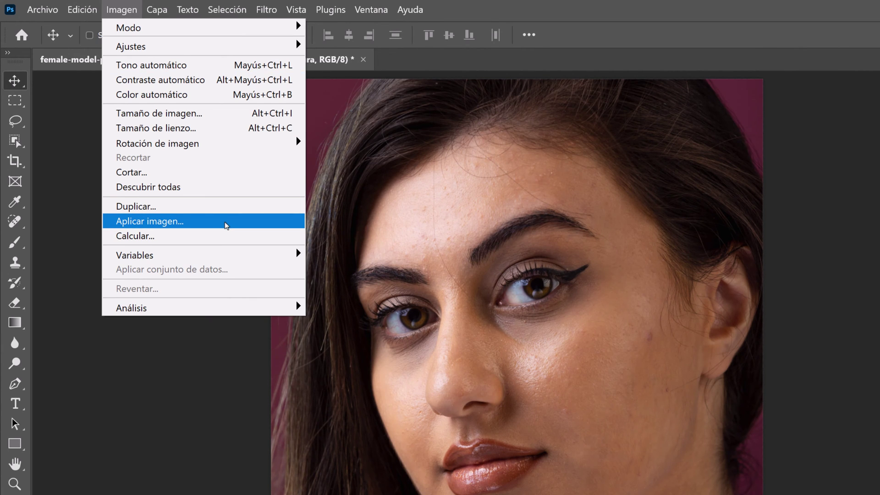
left_click(226, 223)
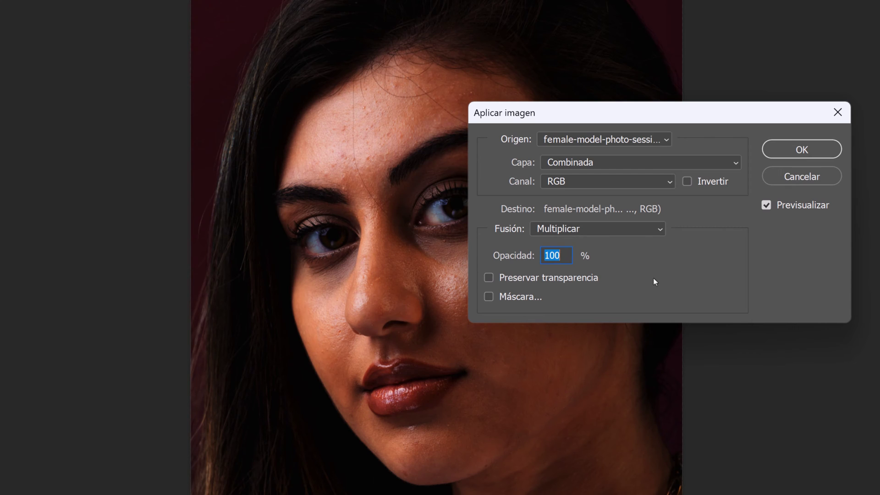
left_click(639, 162)
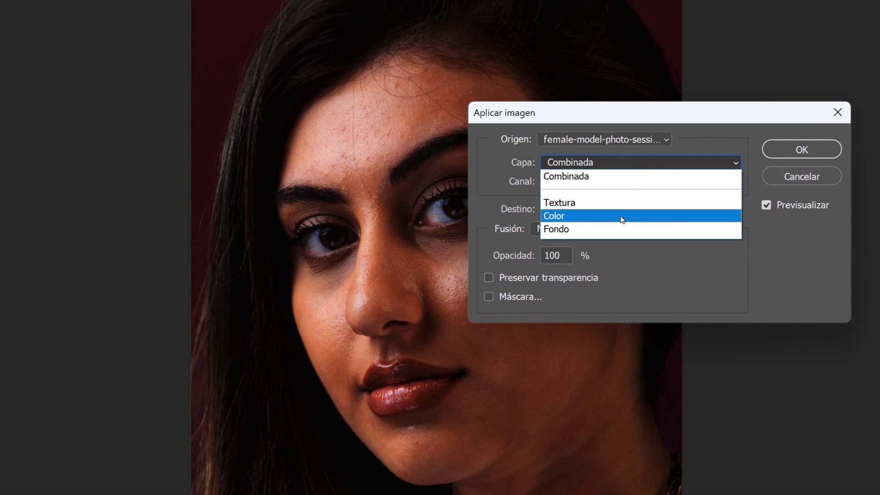
left_click(621, 216)
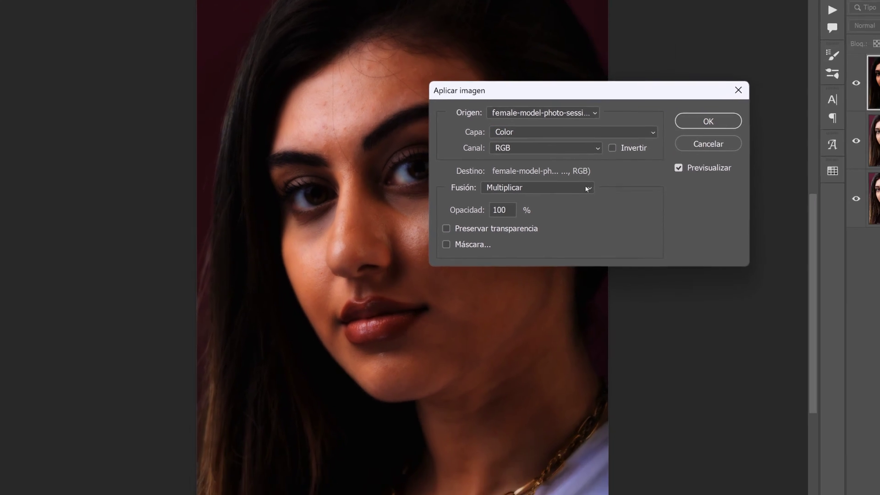
left_click(660, 228)
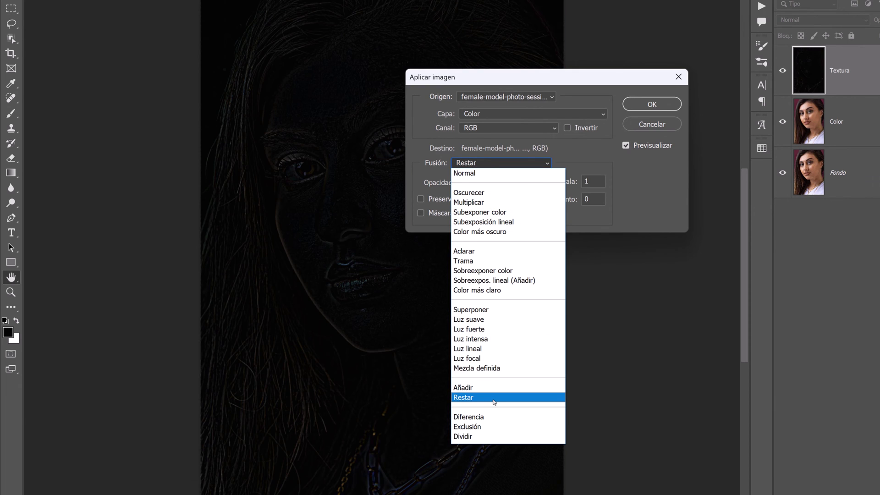
left_click(494, 401)
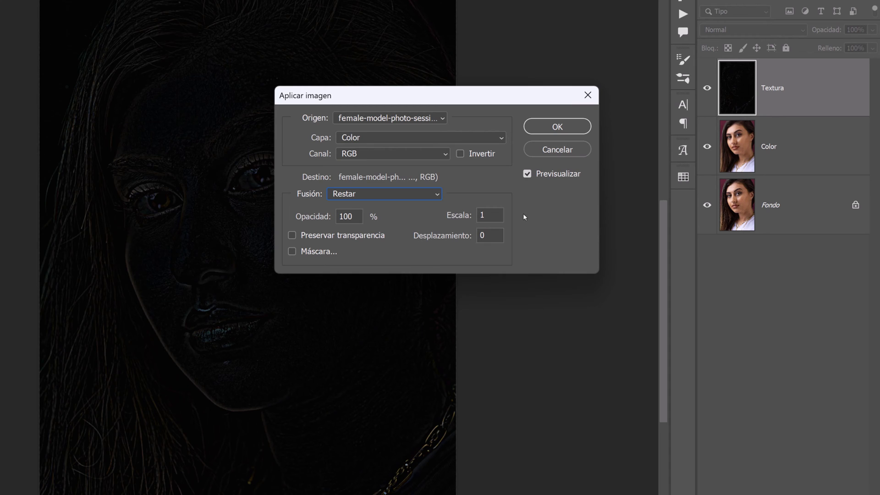
double_click(489, 215)
type("2")
double_click(485, 232)
type("12")
type("8")
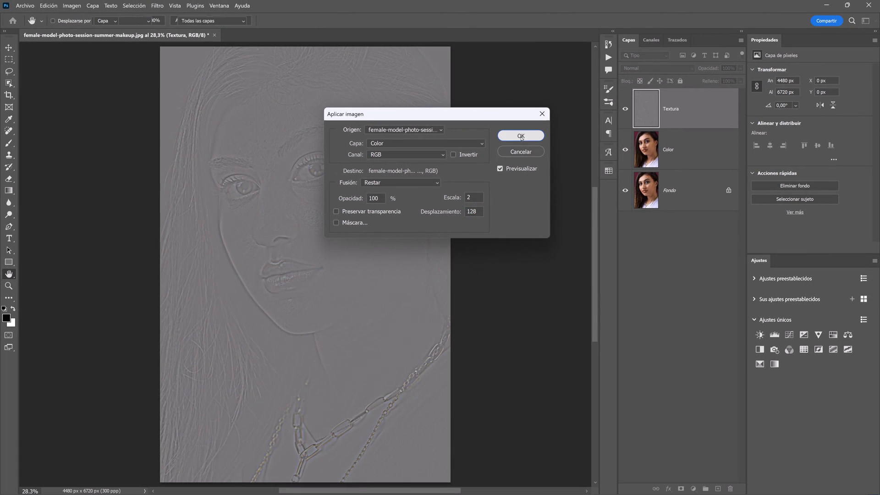
left_click(521, 136)
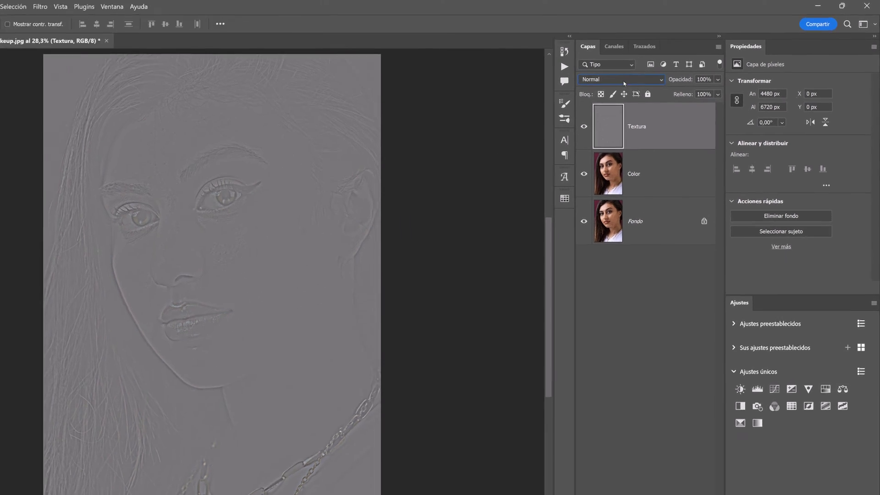
left_click(658, 68)
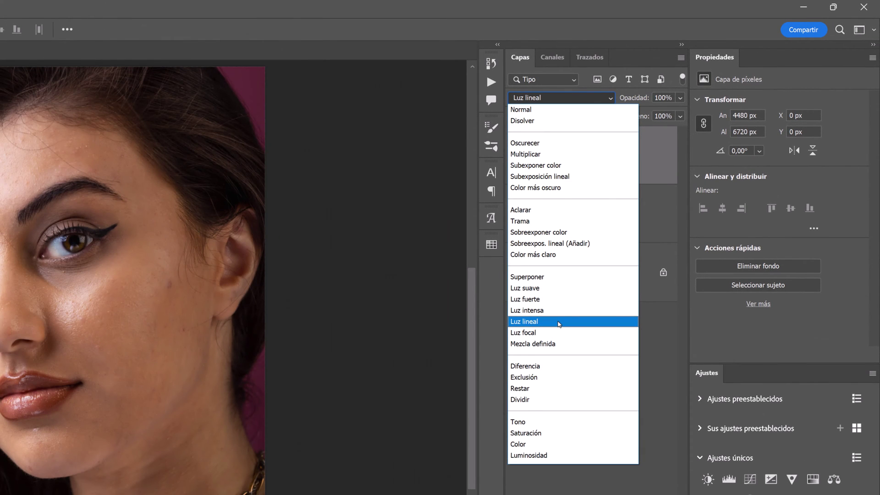
left_click(558, 323)
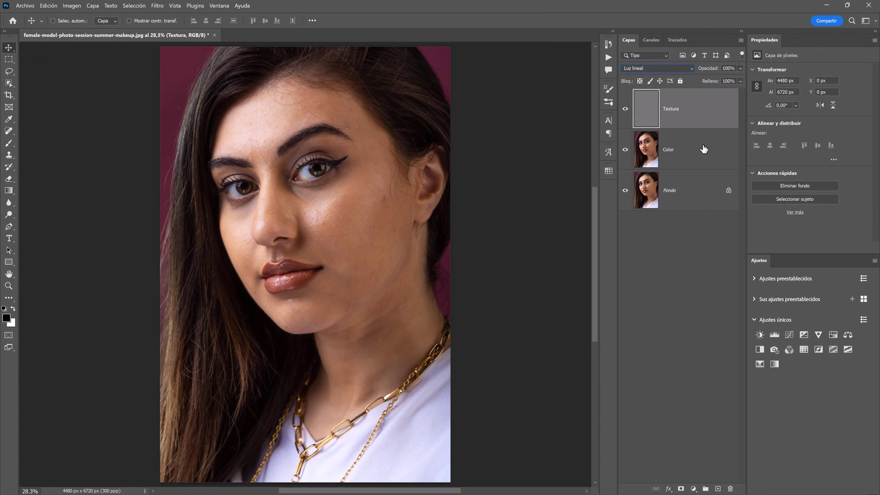
left_click(703, 149, "shift")
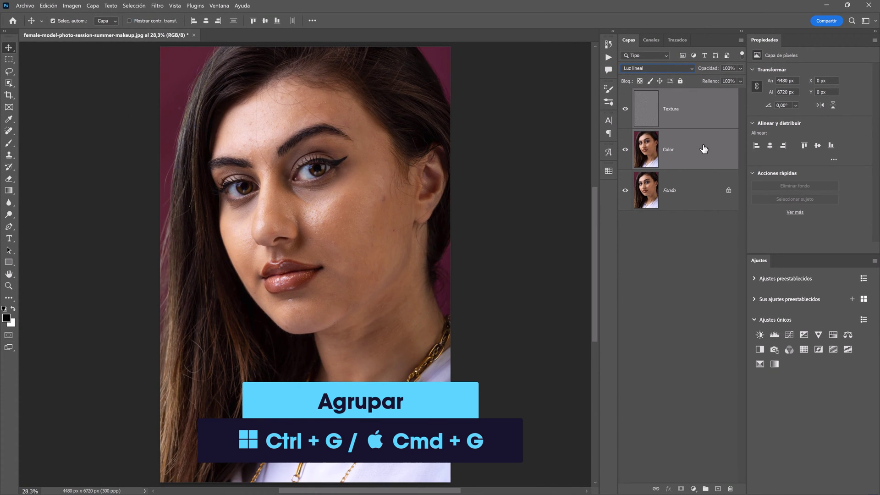
key("ctrl+g")
double_click(658, 94)
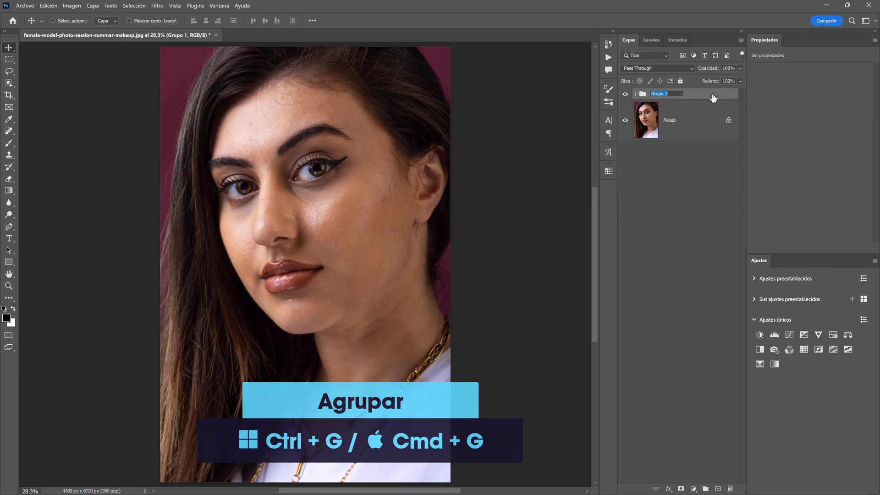
type("SF")
key("Return")
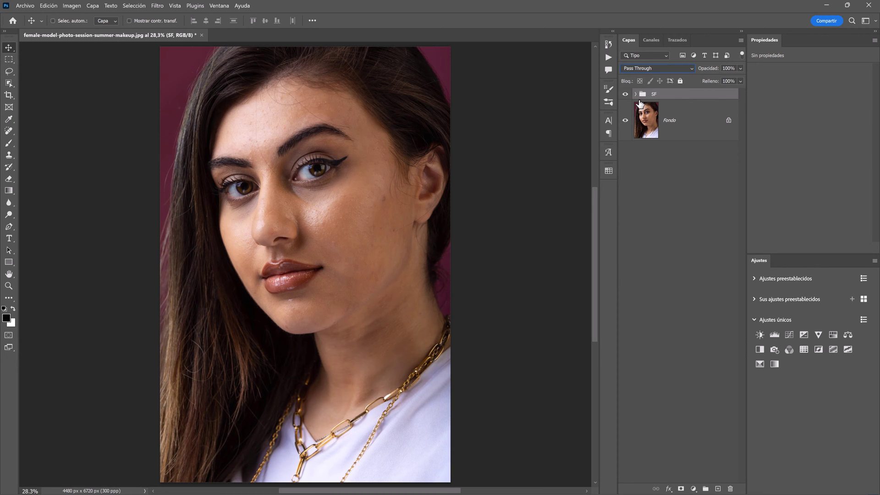
left_click(624, 95)
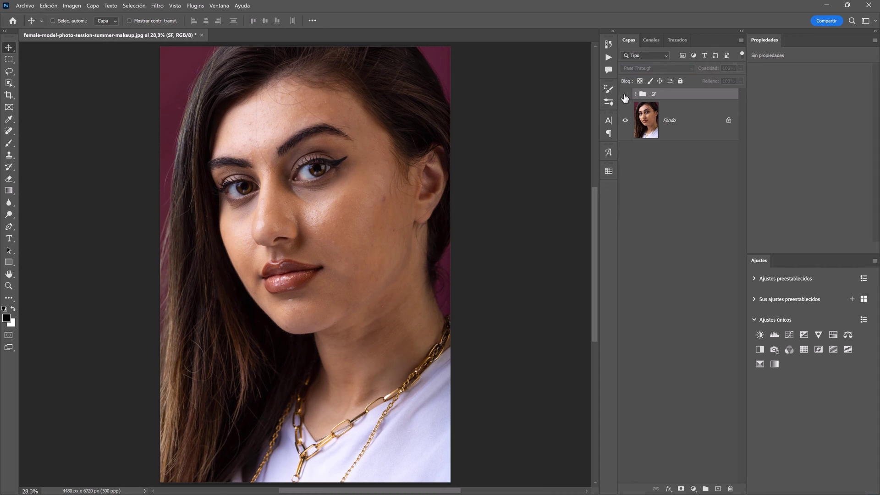
left_click(624, 95)
left_click(624, 94)
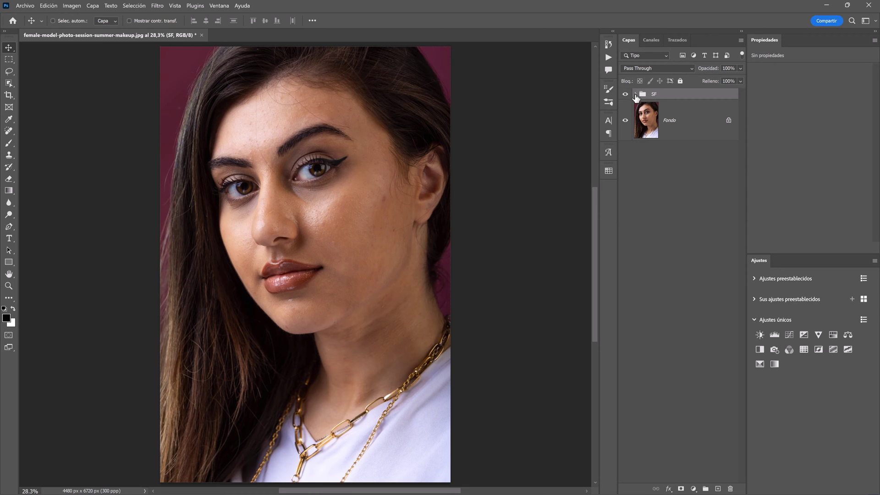
left_click(635, 94)
left_click(699, 131)
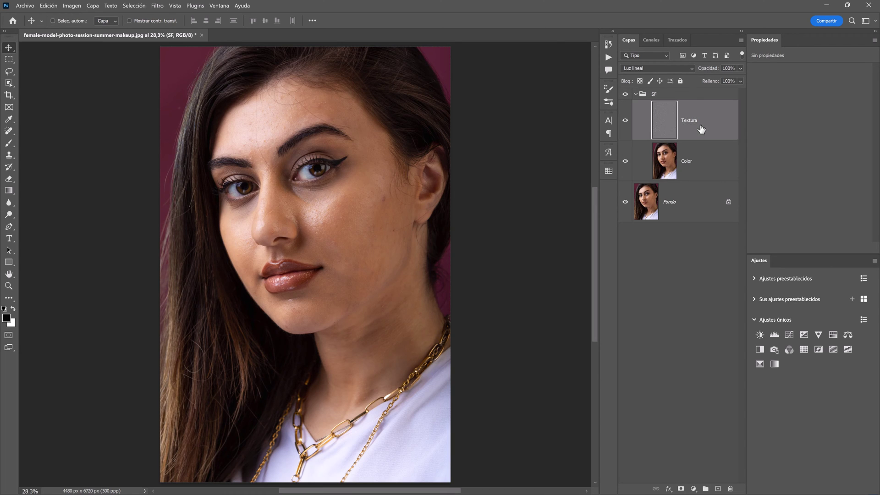
left_click(710, 164)
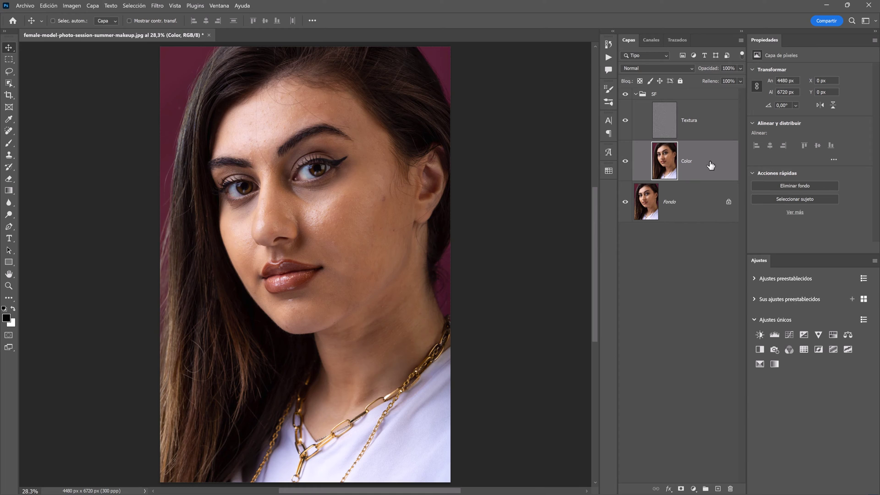
left_click(704, 129)
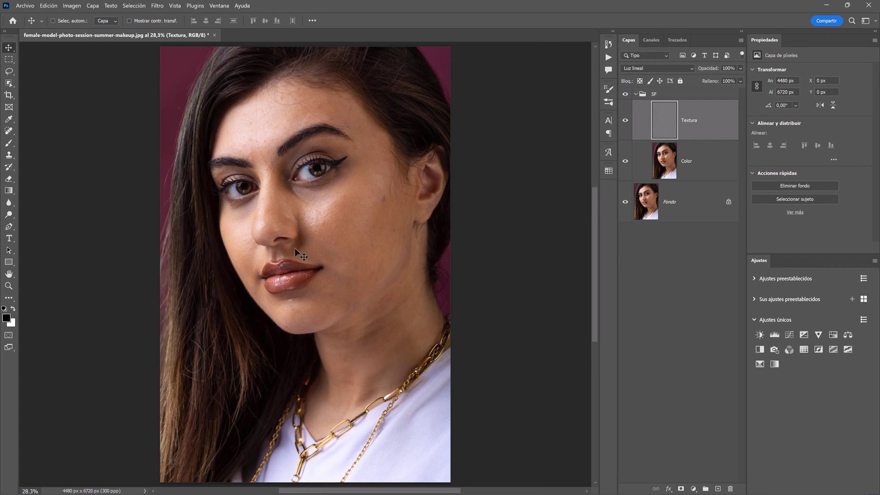
Patch the dark cheek spot near the ear with surrounding skin using the Patch Tool.
scroll(295, 251, "up", 5)
scroll(381, 306, "up", 4)
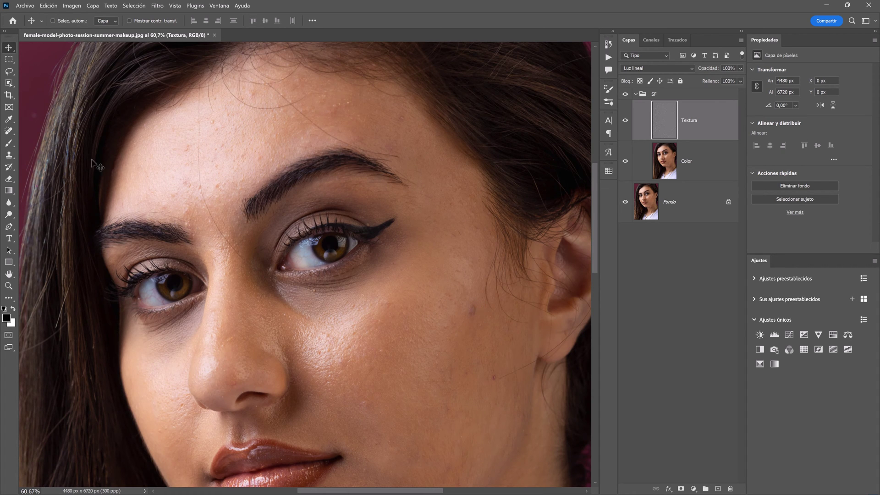
left_click(9, 130)
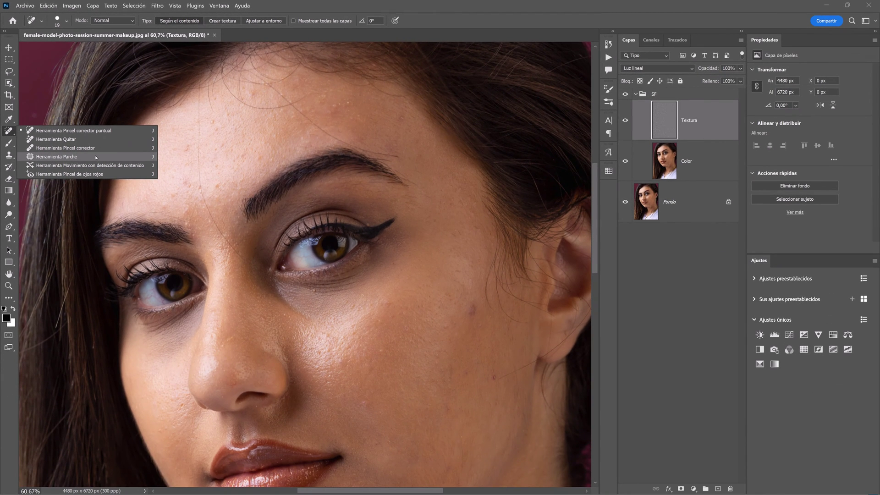
left_click(96, 157)
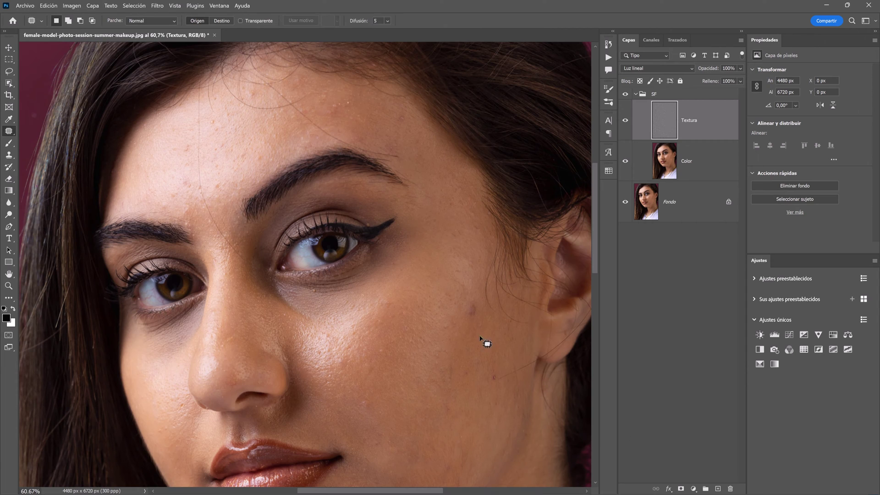
left_click_drag(474, 301, 470, 395)
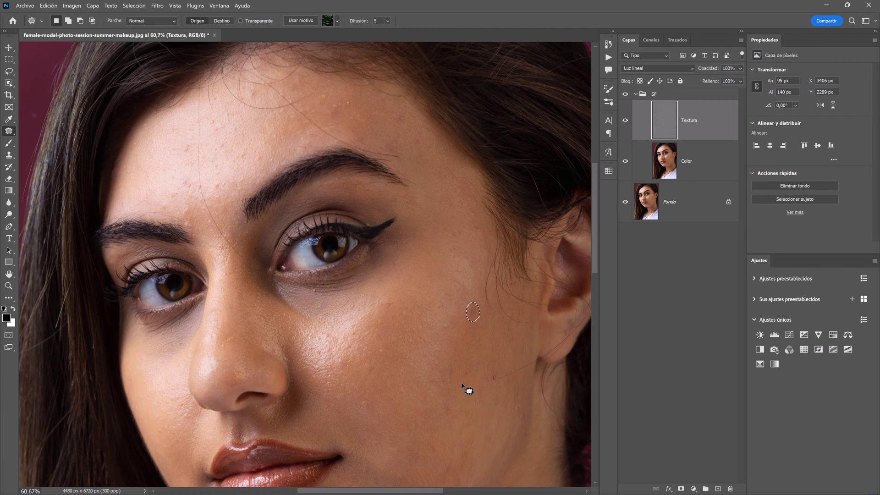
key("ctrl+d")
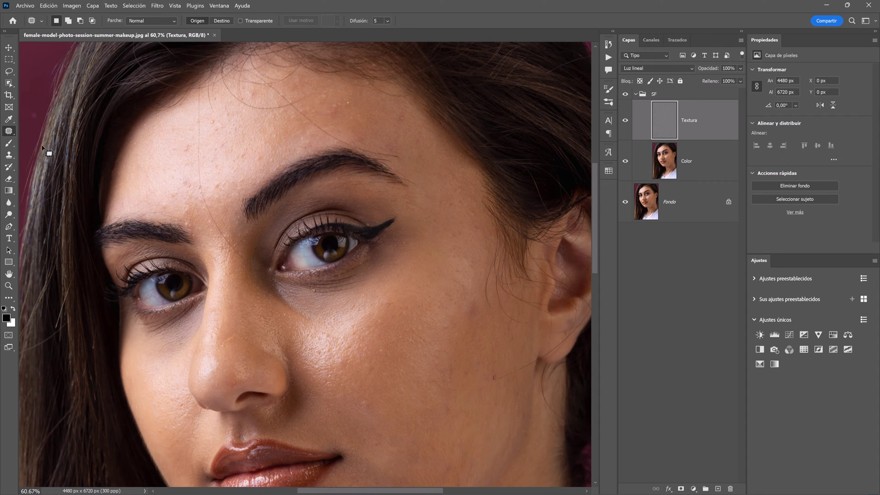
Remove the red spot under the eye and two cheek blemishes with the Remove Tool.
right_click(8, 131)
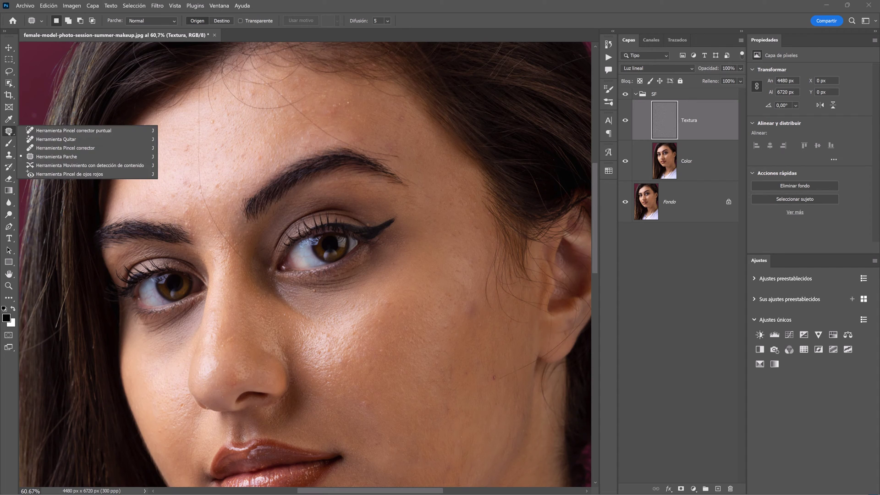
left_click(82, 139)
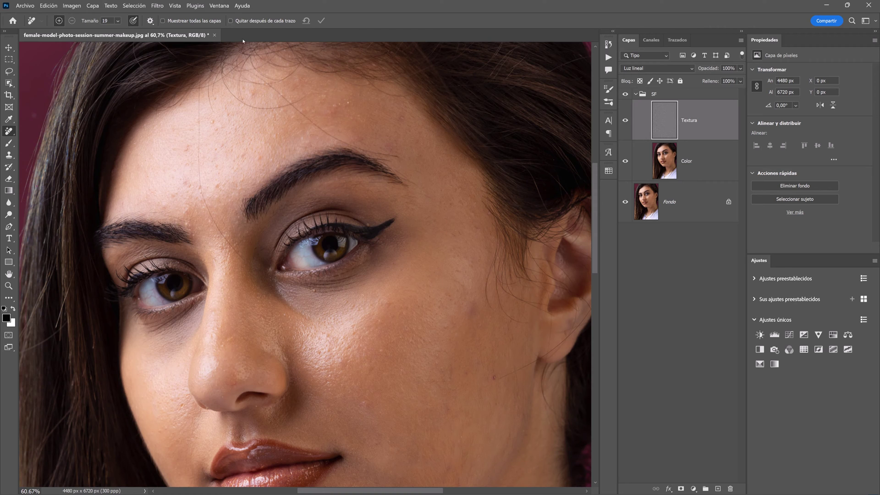
scroll(311, 305, "up", 3)
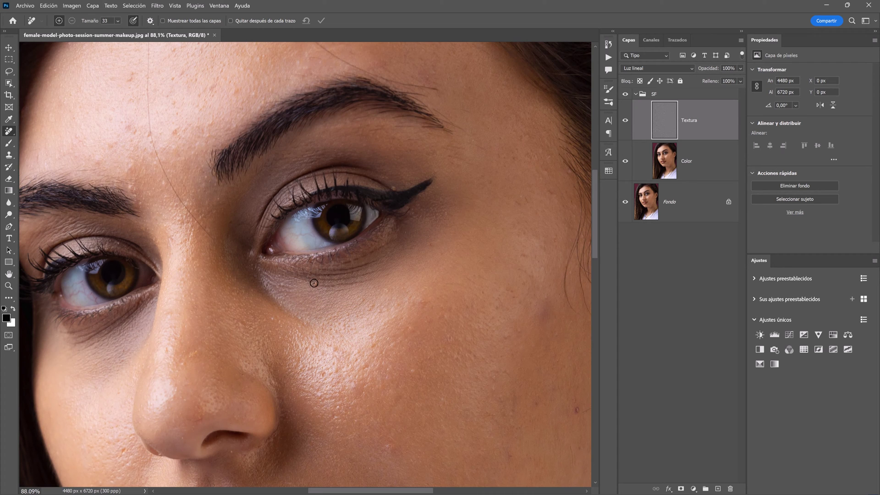
left_click(314, 283)
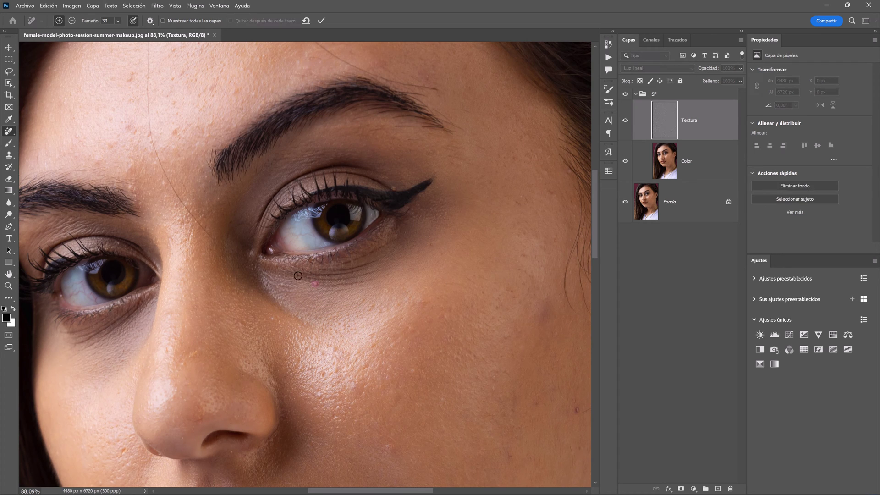
left_click(413, 371)
left_click(388, 445)
left_click(321, 21)
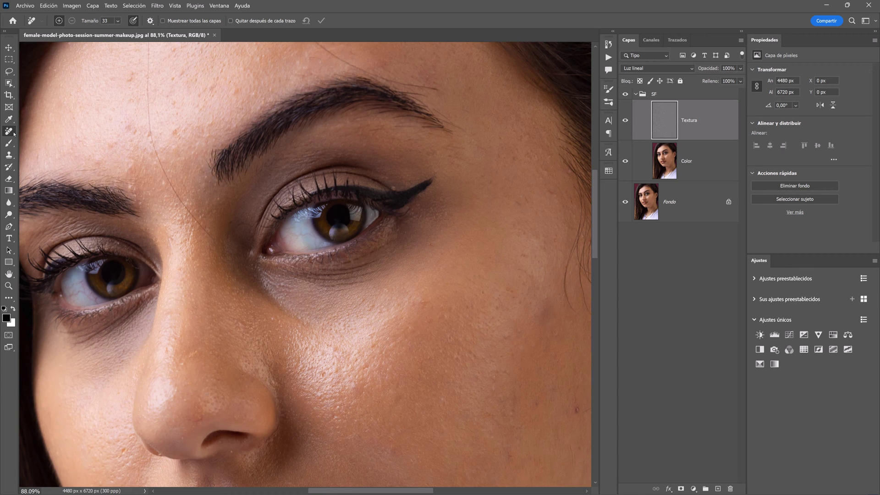
right_click(9, 131)
left_click(52, 131)
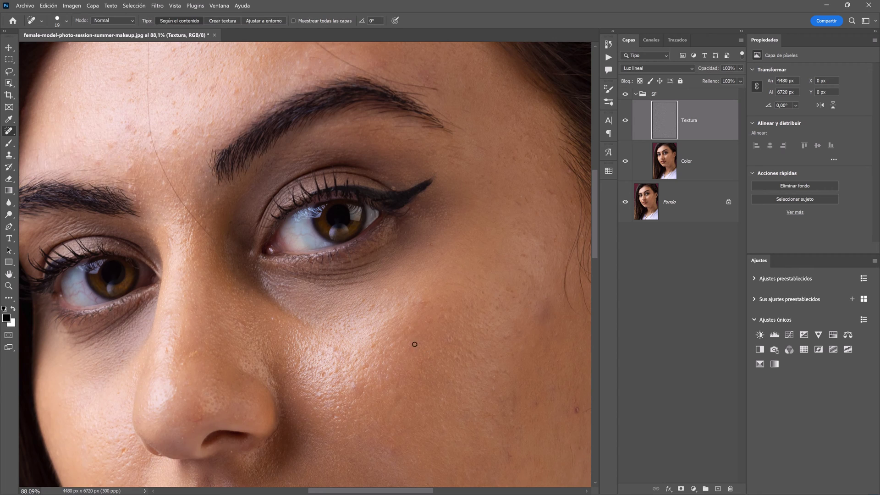
Spot-heal blemishes by the eye and on the cheek, plus the stray forehead hairs.
left_click(430, 244)
left_click(334, 348)
left_click(323, 374)
scroll(247, 206, "up", 5)
scroll(247, 206, "left", 2)
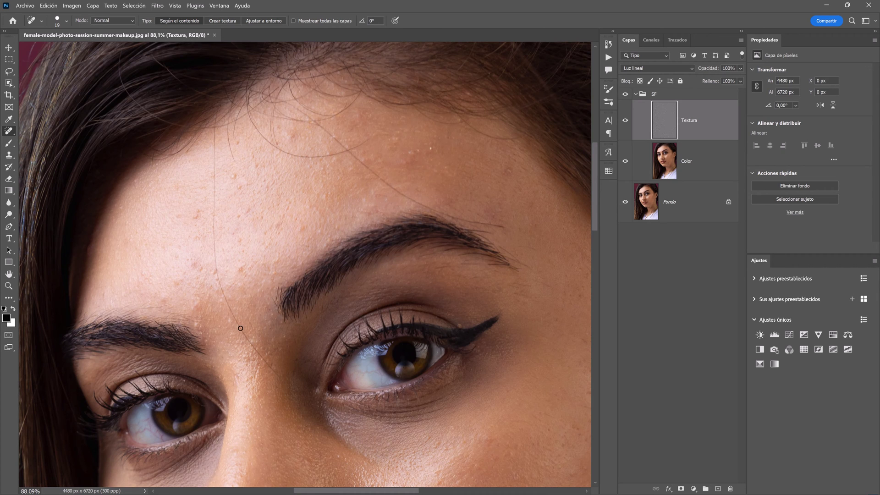
left_click_drag(241, 329, 277, 373)
left_click_drag(215, 136, 234, 323)
left_click_drag(498, 245, 447, 354)
left_click_drag(416, 176, 417, 228)
scroll(388, 250, "up", 3)
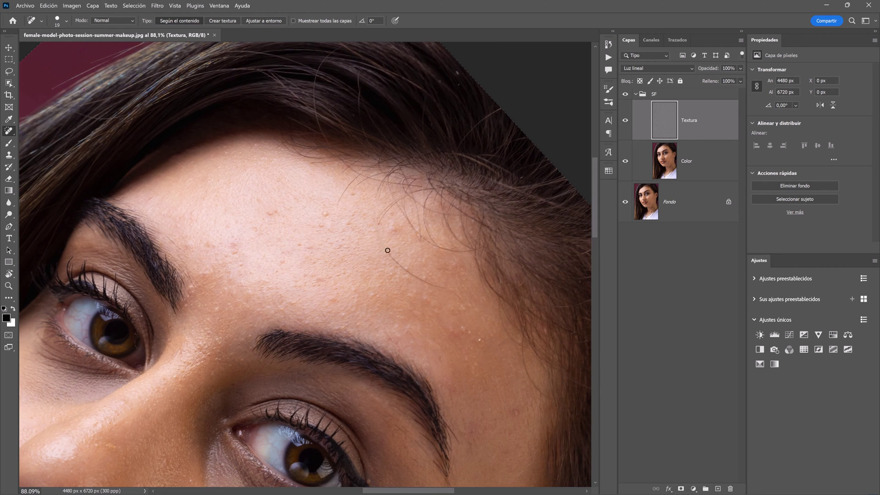
Remove the remaining forehead blemishes with the Remove Tool.
key("shift+j")
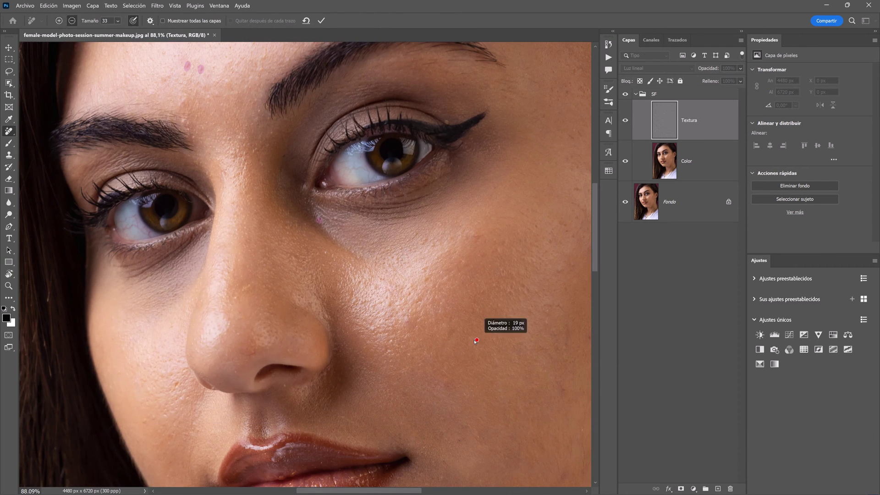
scroll(513, 277, "down", 3)
scroll(517, 255, "down", 2)
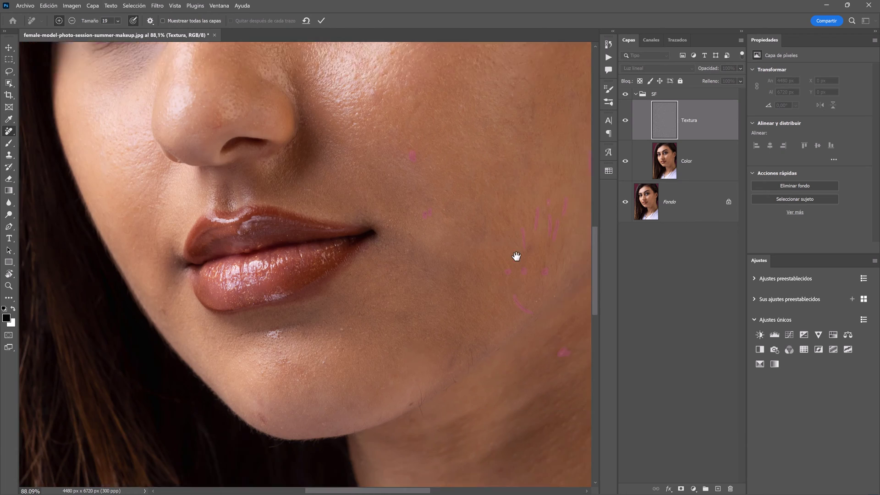
scroll(563, 262, "up", 5)
scroll(487, 291, "up", 2)
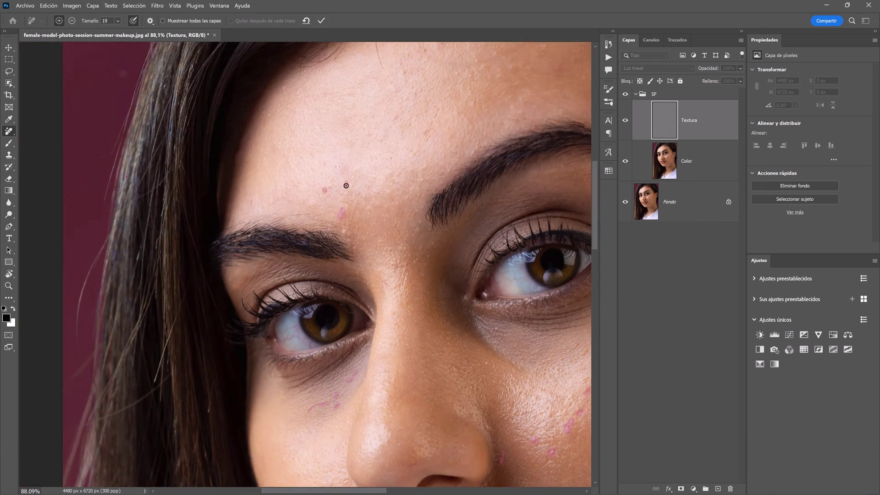
scroll(345, 183, "up", 2)
scroll(400, 236, "down", 2)
scroll(393, 207, "down", 2)
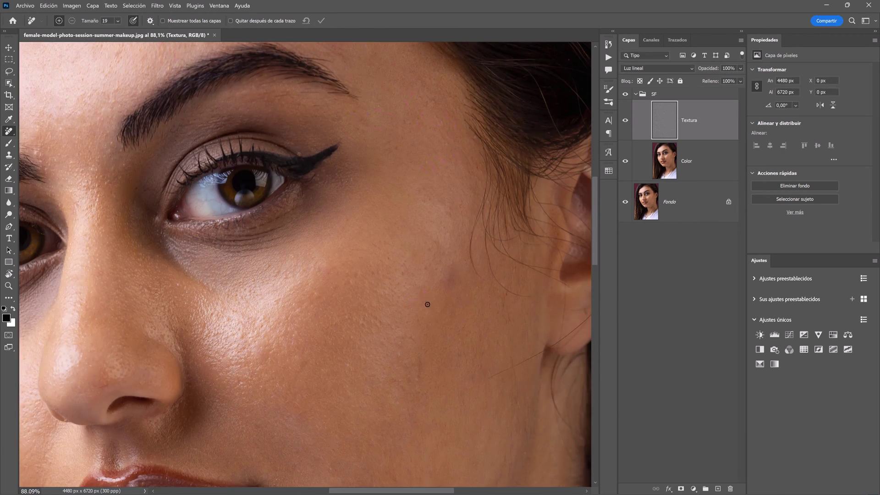
scroll(357, 234, "down", 3)
scroll(284, 366, "down", 1)
scroll(321, 366, "up", 3)
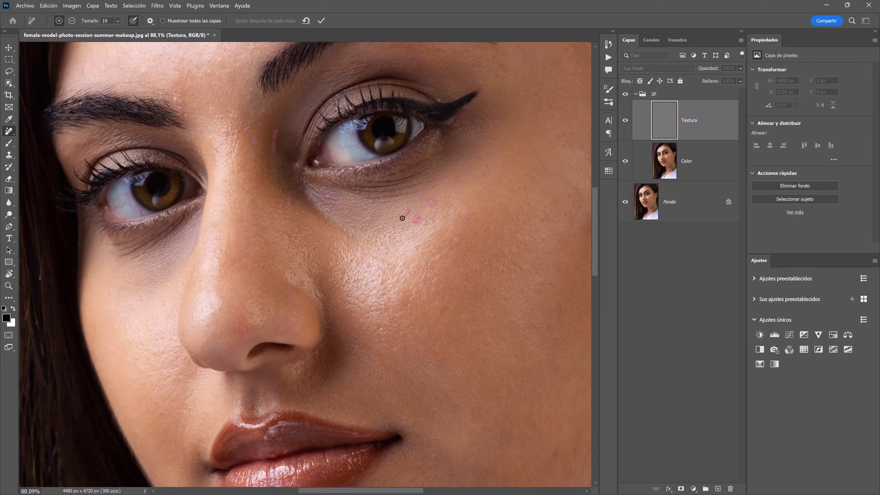
scroll(380, 321, "down", 2)
scroll(440, 266, "right", 3)
scroll(440, 266, "down", 3)
scroll(285, 309, "left", 3)
scroll(456, 299, "up", 2)
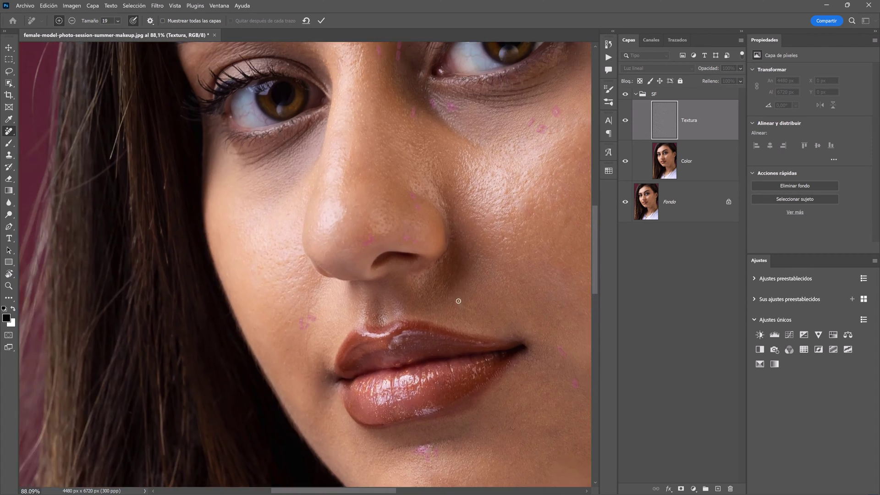
scroll(456, 299, "up", 3)
scroll(408, 267, "down", 6)
scroll(408, 267, "right", 4)
scroll(408, 267, "down", 3)
scroll(408, 267, "right", 3)
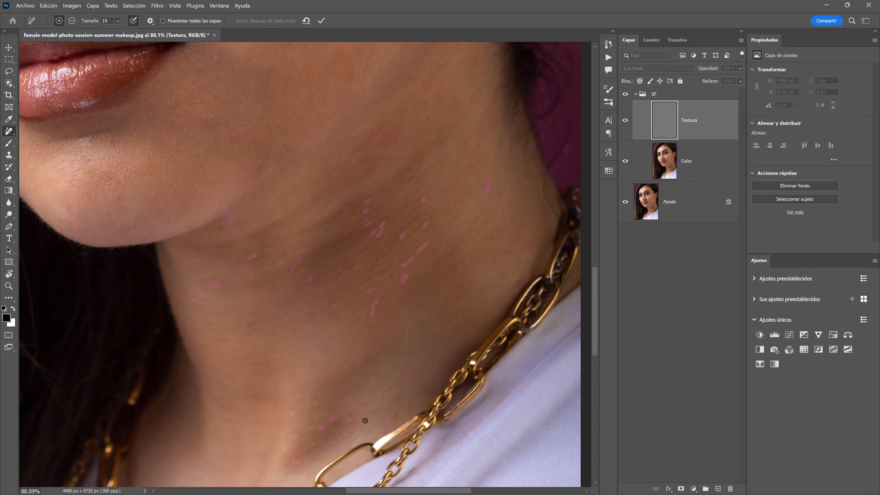
scroll(308, 266, "down", 3)
scroll(308, 265, "up", 5)
scroll(321, 229, "up", 5)
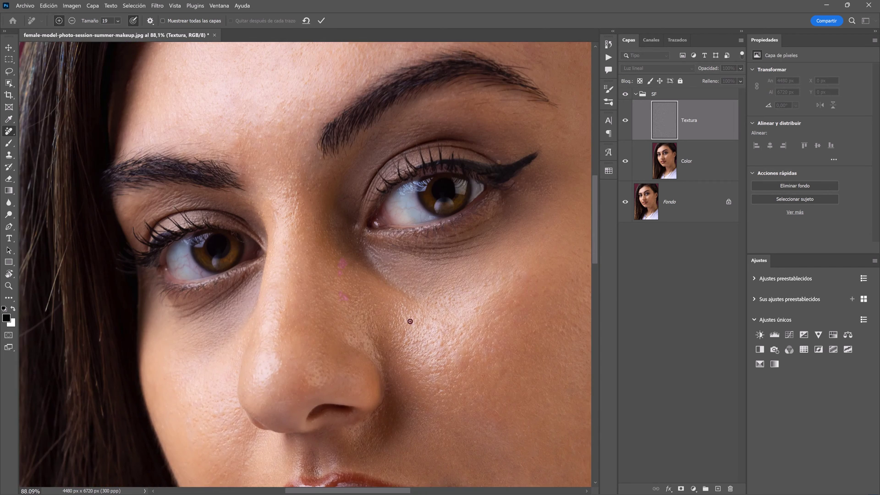
scroll(321, 206, "left", 3)
left_click_drag(277, 192, 305, 184)
scroll(324, 207, "up", 3)
key("Return")
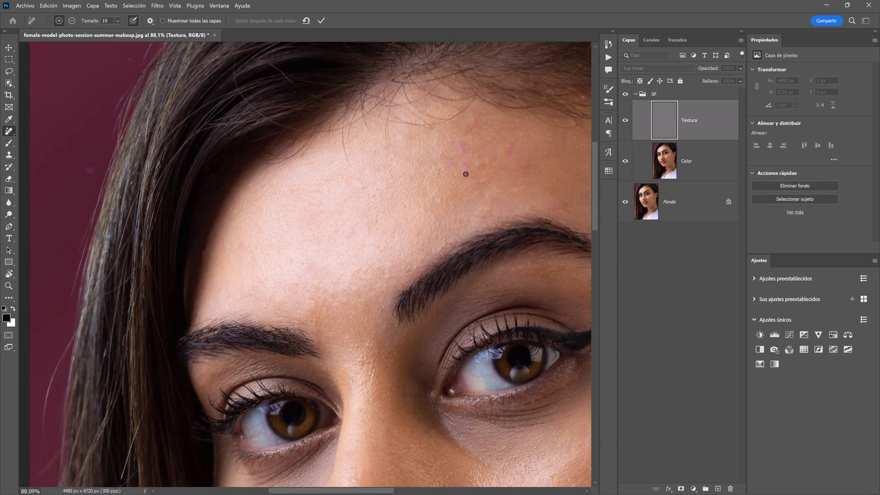
With a larger Remove brush, clear three more cheek blemishes.
scroll(382, 191, "down", 3)
scroll(382, 192, "right", 4)
scroll(382, 192, "down", 2)
scroll(320, 229, "down", 5)
key("bracketright")
key("bracketright")
key("bracketright")
left_click(431, 239)
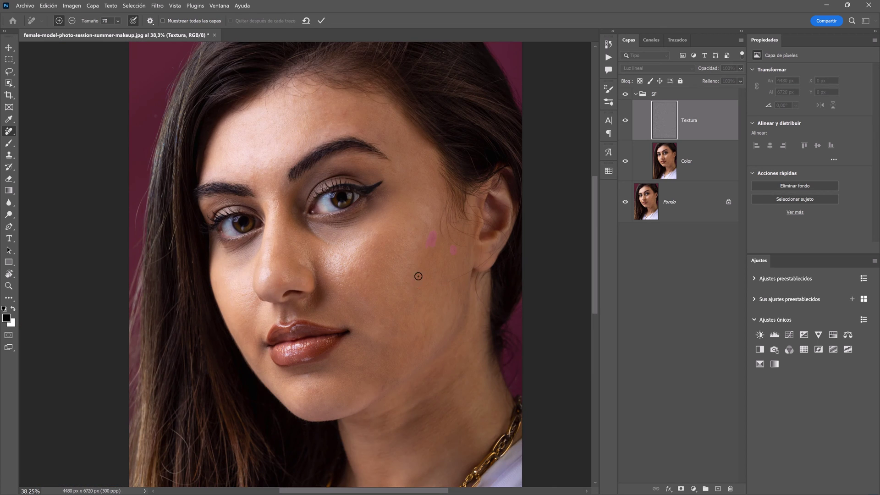
left_click(345, 111)
left_click(362, 132)
key("Return")
key("shift+j")
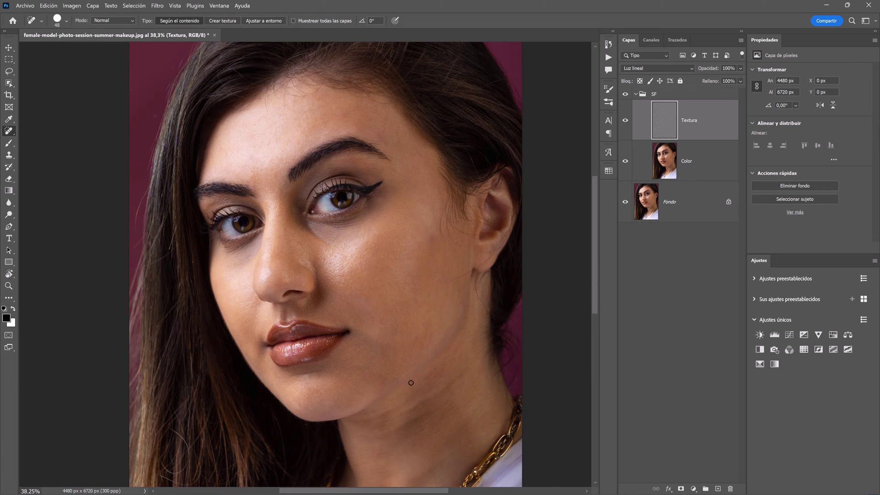
left_click_drag(331, 223, 391, 254)
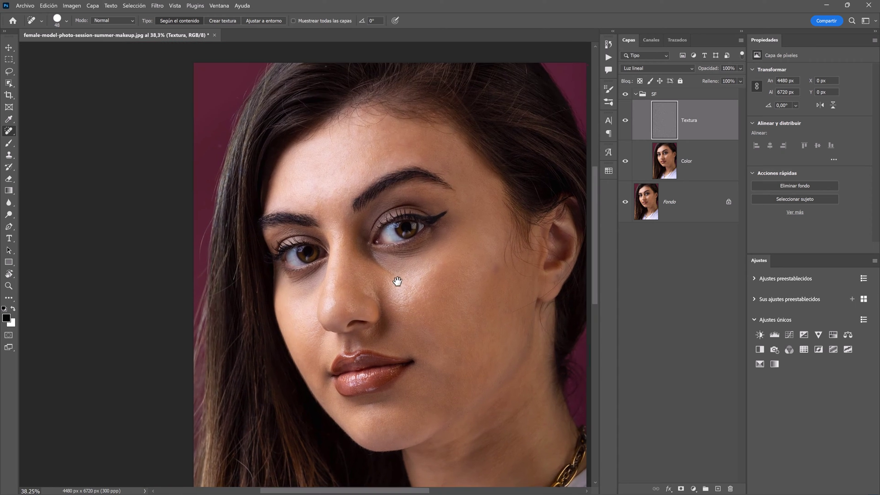
key("ctrl+0")
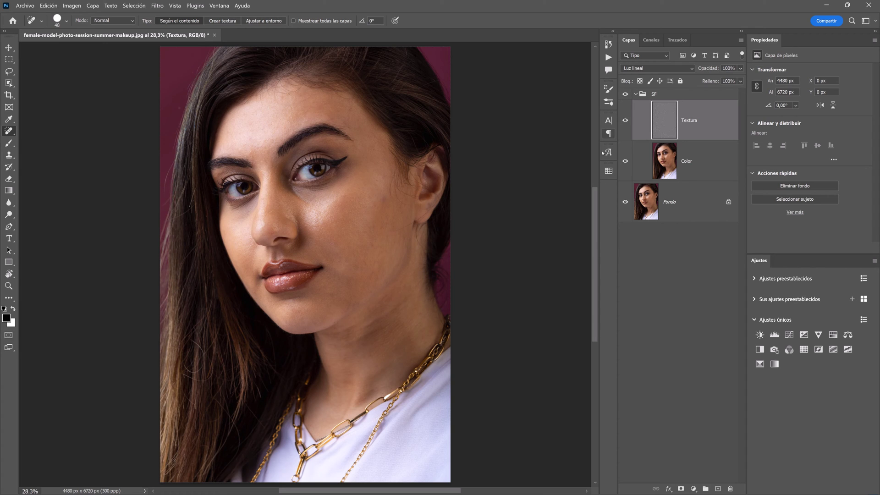
left_click(693, 170)
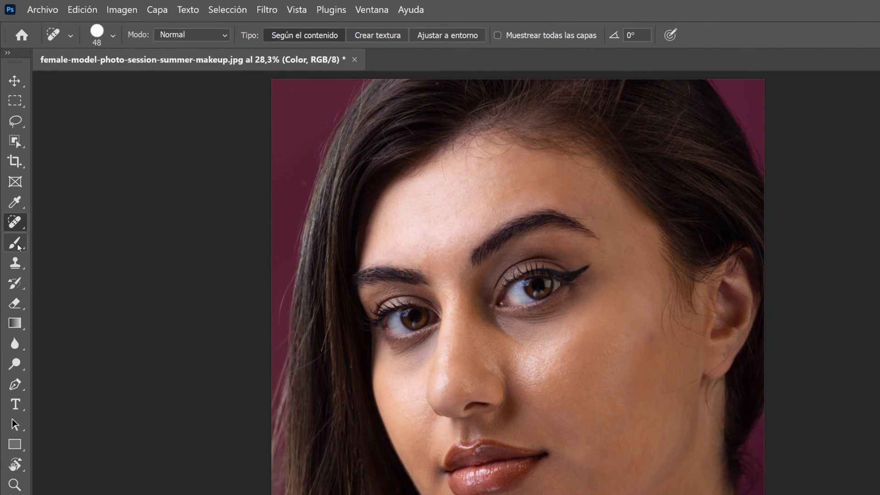
Select the Mixer Brush Tool and lower its Humedad from 80% to 10%.
left_click(19, 248)
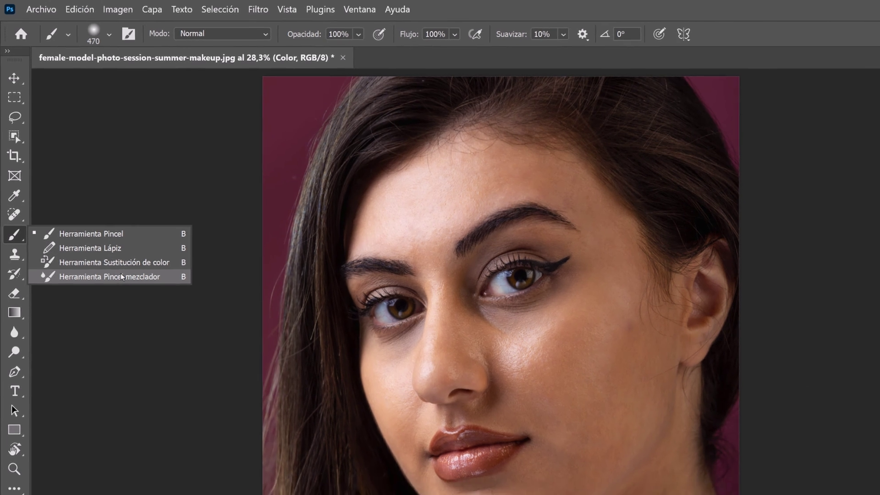
left_click(126, 286)
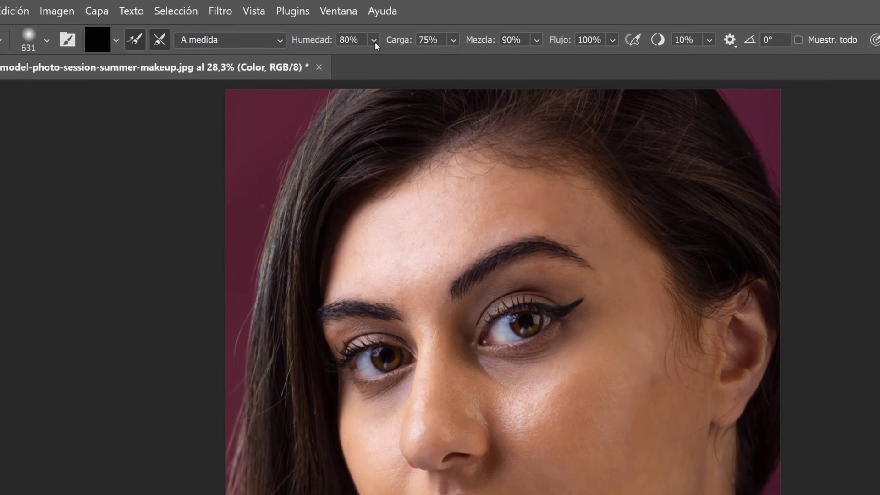
left_click(251, 23)
left_click_drag(445, 70, 393, 71)
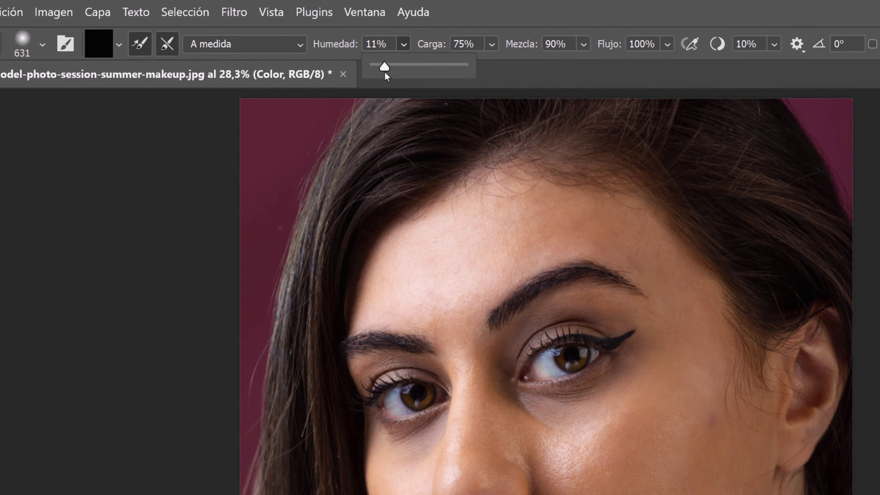
left_click_drag(383, 72, 383, 72)
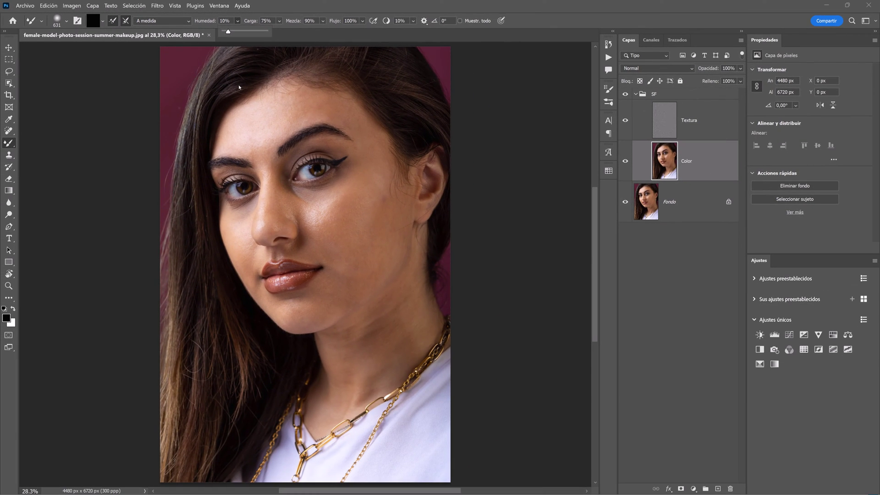
left_click(238, 85)
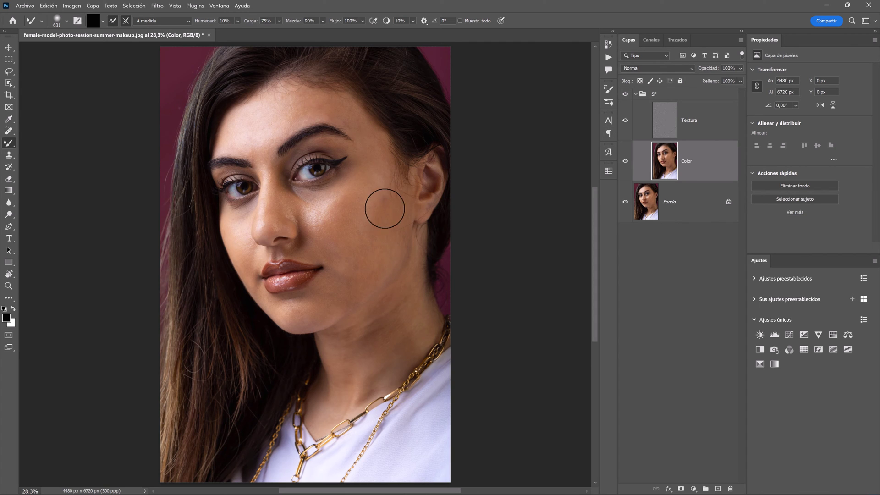
Blend the right cheek, hide Textura, and set a 400 px Mixer Brush with Load Brush off.
left_click_drag(377, 209, 394, 190)
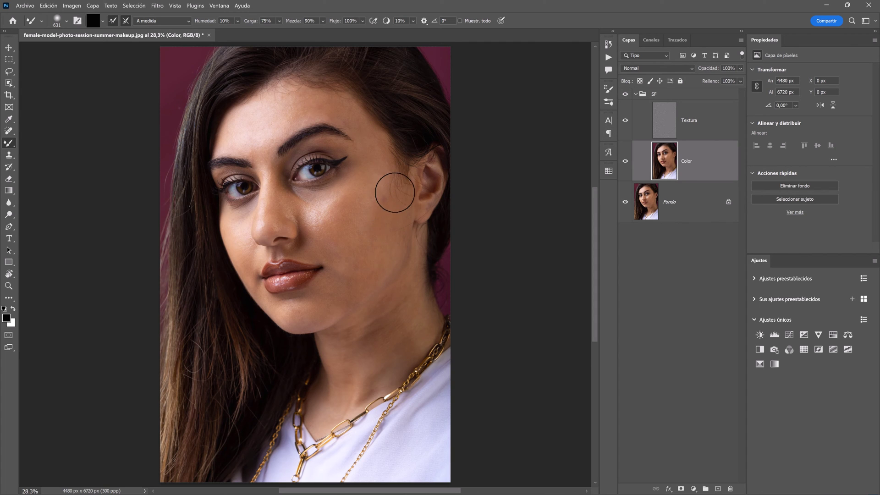
left_click(625, 121)
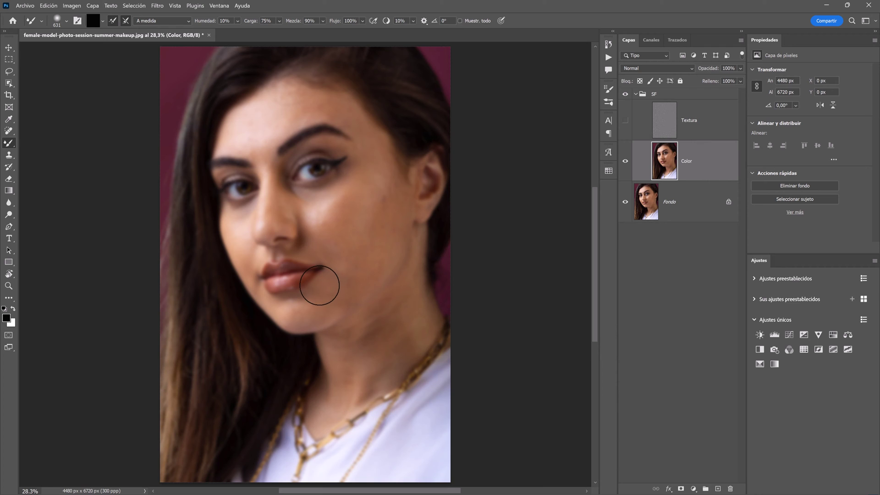
scroll(320, 286, "up", 2)
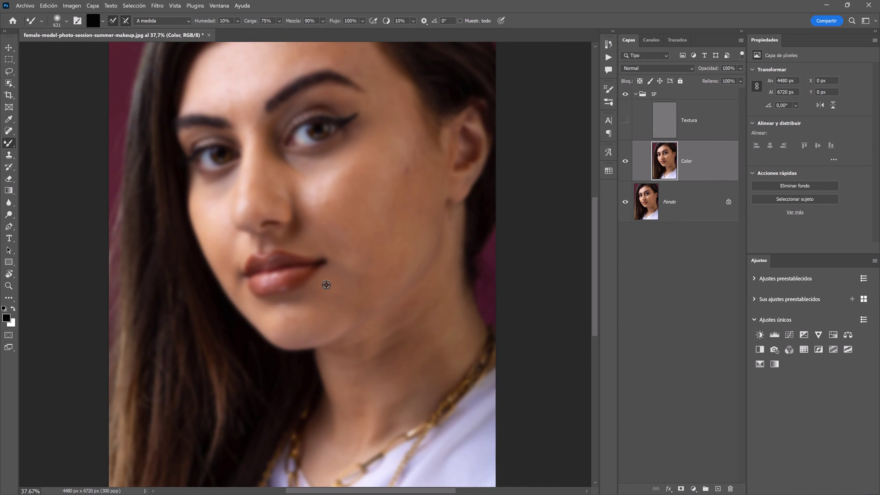
key("bracketleft")
key("bracketleft")
key("bracketleft")
key("bracketright")
key("bracketright")
key("bracketright")
key("bracketleft")
key("bracketleft")
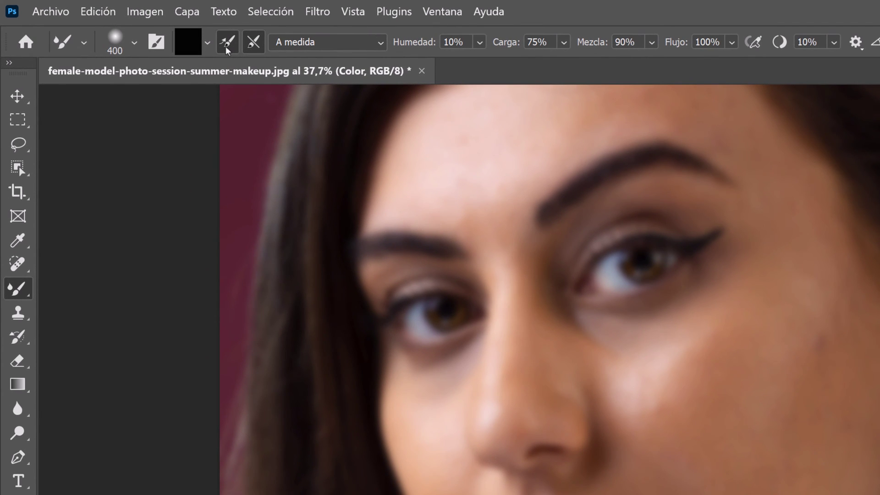
left_click(227, 47)
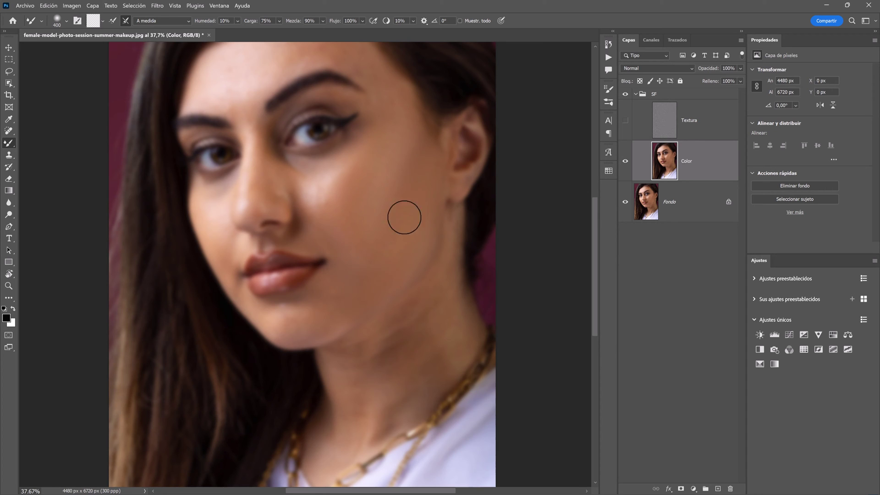
key("bracketleft")
key("bracketleft")
key("bracketleft")
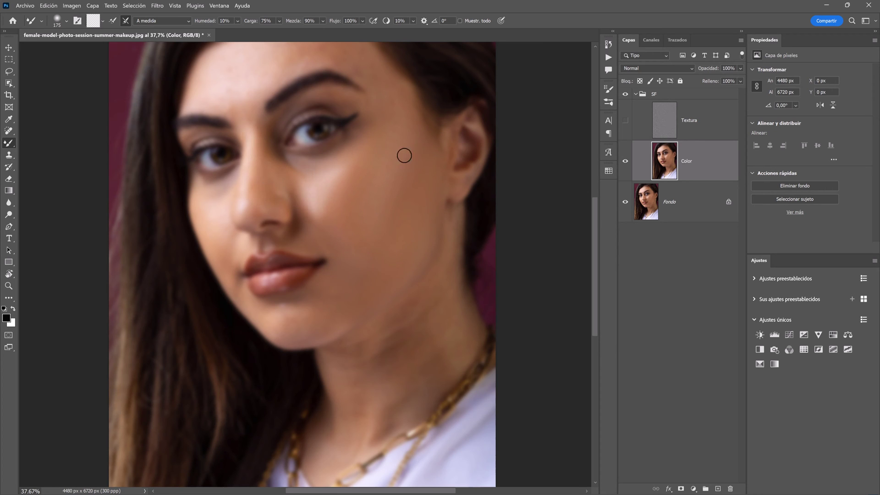
Smooth the forehead skin tones on Color with a 175 px brush, then view the whole photo.
left_click(626, 121)
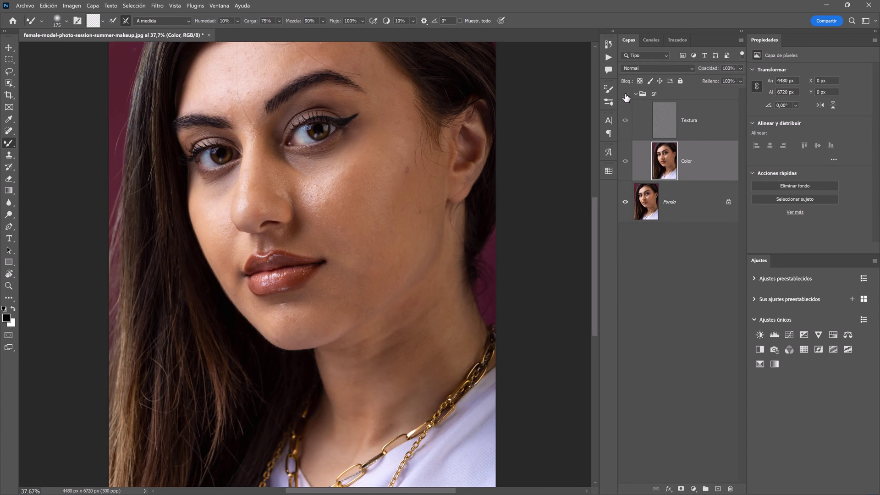
left_click_drag(380, 280, 389, 300)
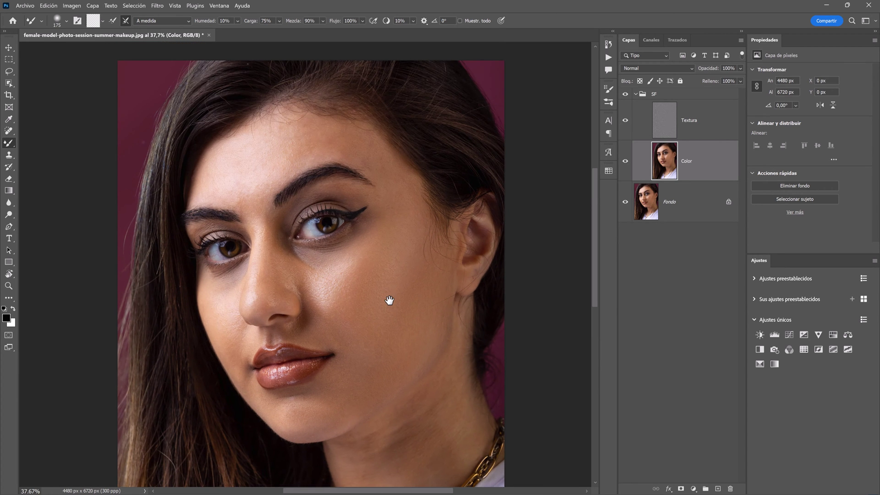
key("ctrl+z")
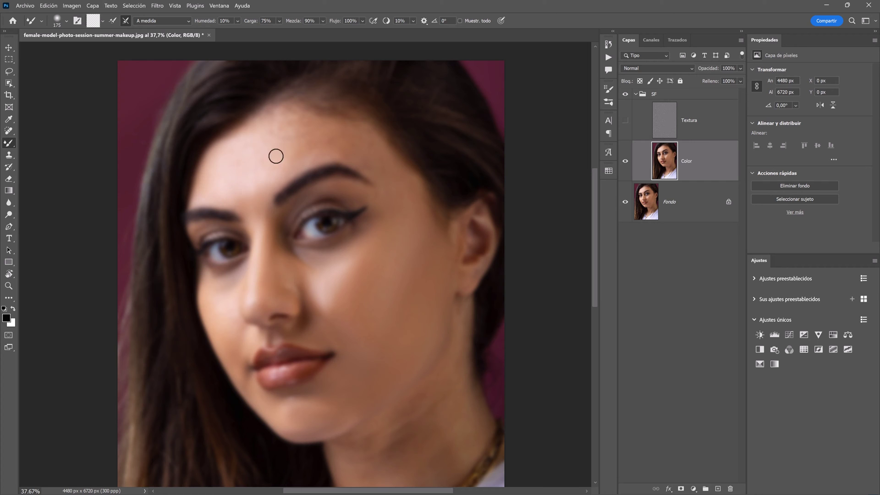
left_click_drag(276, 157, 275, 124)
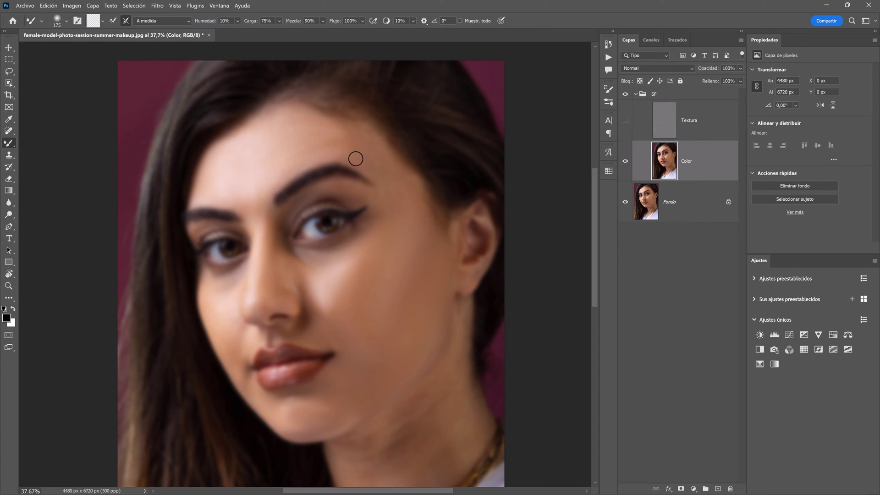
scroll(341, 388, "up", 3)
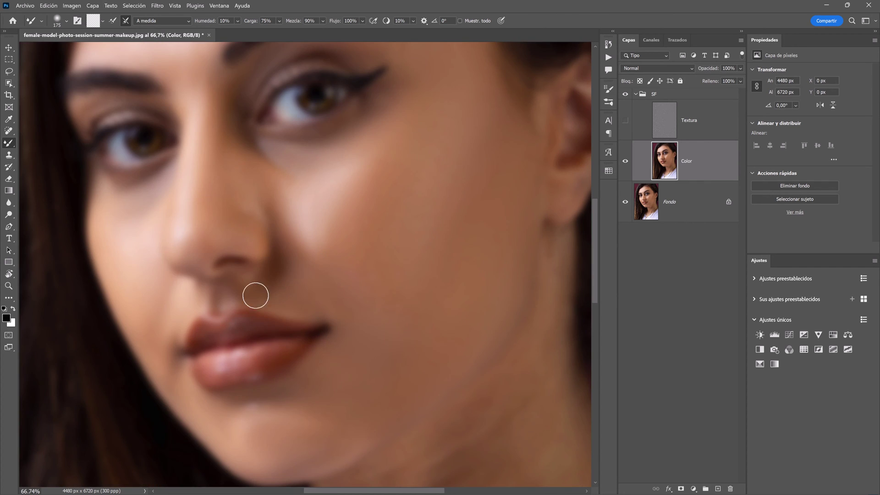
scroll(463, 188, "up", 3)
scroll(249, 285, "down", 5)
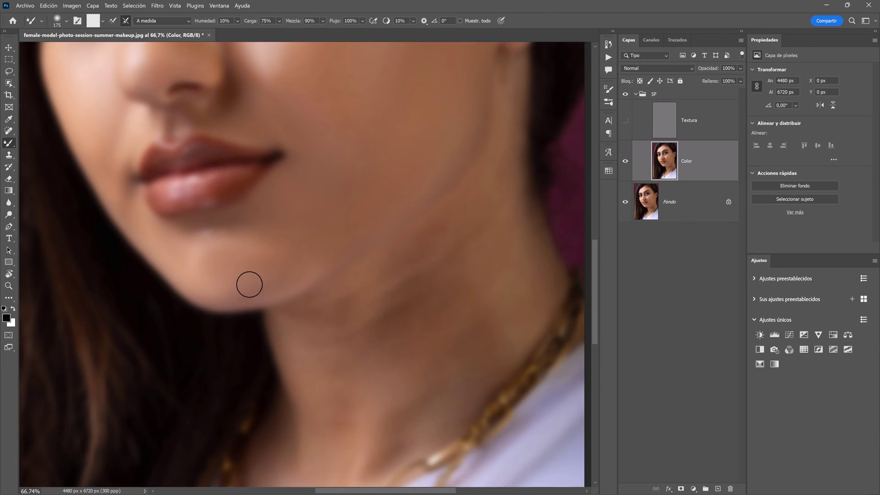
key("ctrl+0")
scroll(239, 292, "up", 2)
scroll(239, 293, "up", 4)
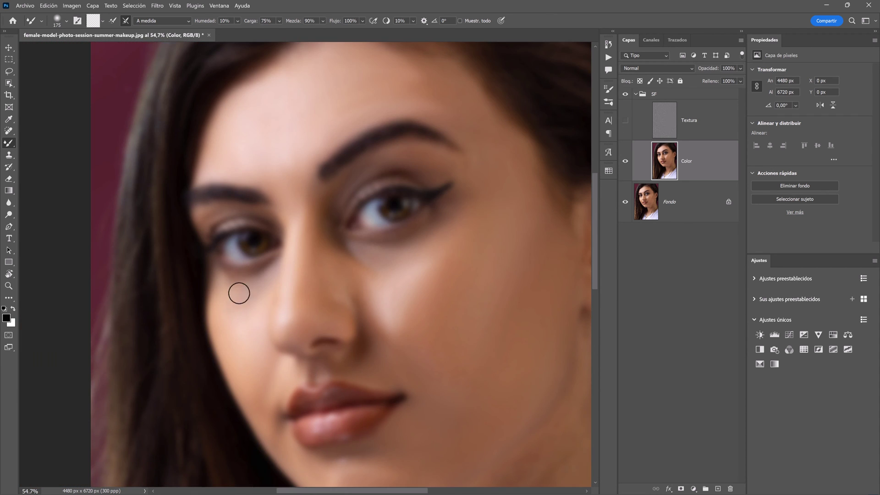
scroll(251, 287, "down", 3)
scroll(389, 132, "up", 4)
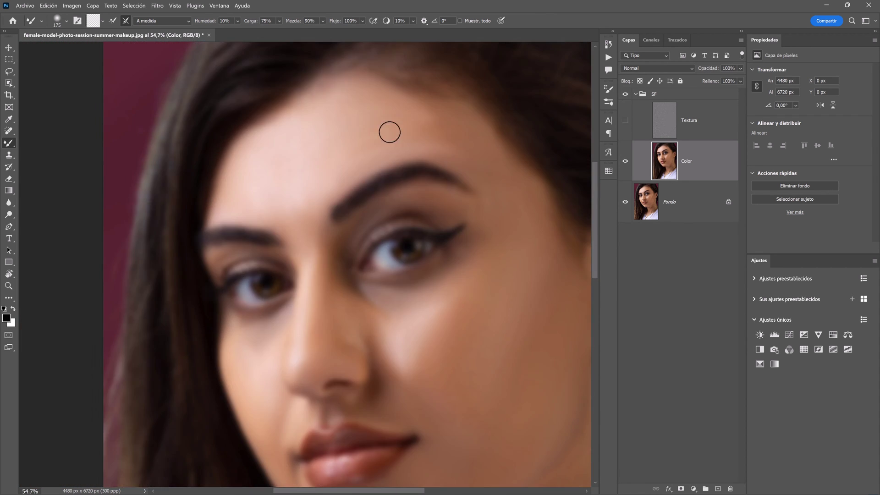
scroll(260, 158, "down", 3)
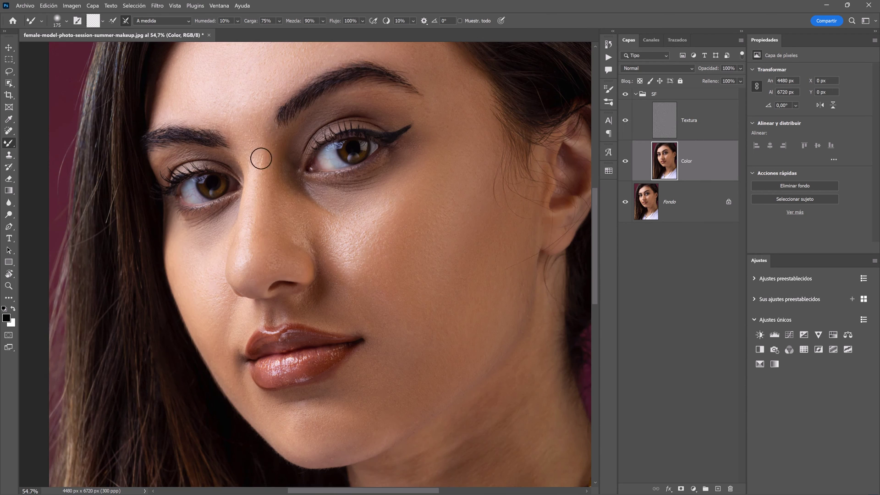
Check the blended colours, show Textura again, and compare the SF group before/after.
left_click(625, 121)
scroll(235, 116, "down", 3)
scroll(530, 275, "down", 2)
key("bracketright")
key("bracketright")
key("bracketright")
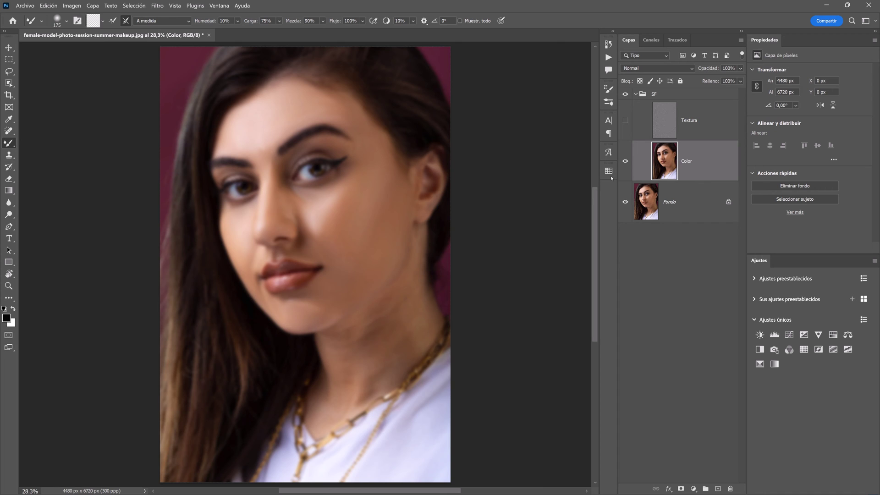
left_click(627, 122)
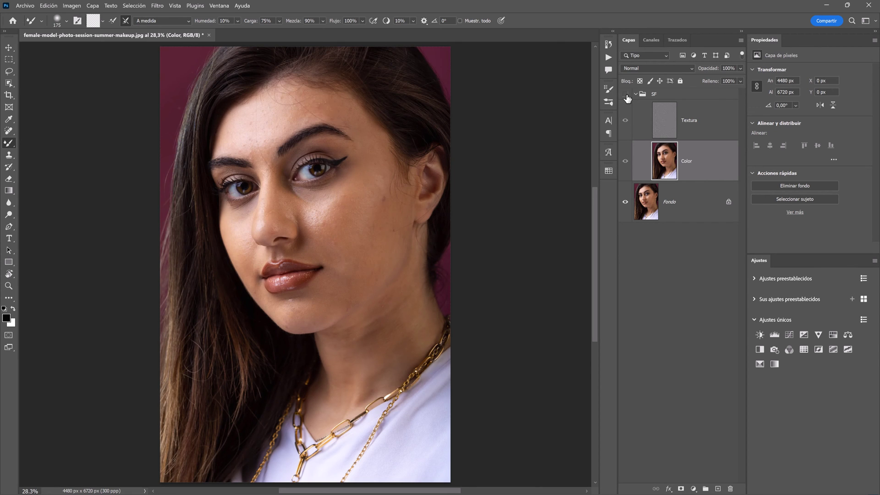
left_click(626, 94)
left_click(626, 94)
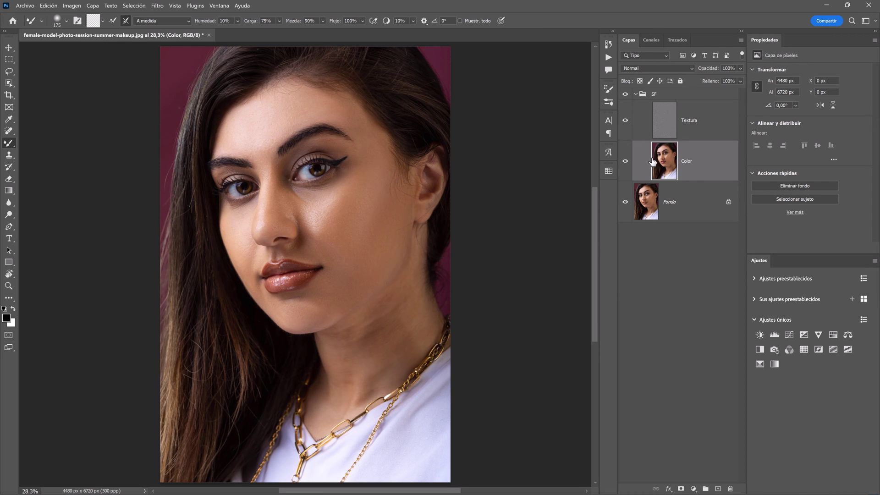
Draw a lasso selection with 15 px feather around the neck below the jaw.
left_click(9, 71)
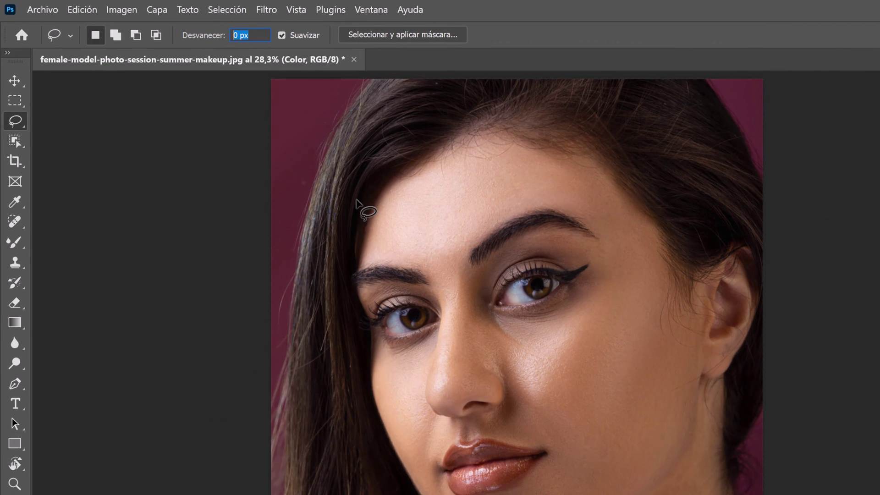
type("15")
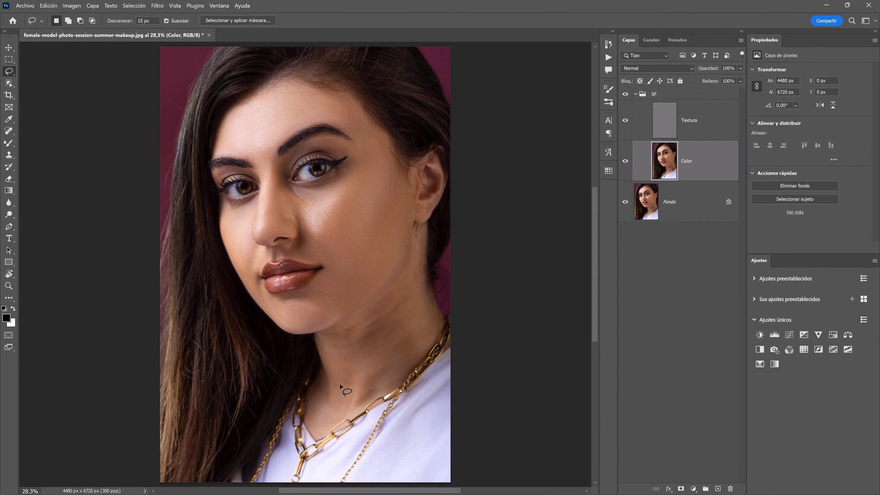
mouse_move(340, 383)
left_mouse_down()
mouse_move(388, 299)
mouse_move(418, 274)
mouse_move(433, 321)
mouse_move(425, 349)
mouse_move(340, 416)
mouse_move(328, 412)
mouse_move(339, 391)
mouse_move(329, 360)
left_mouse_up()
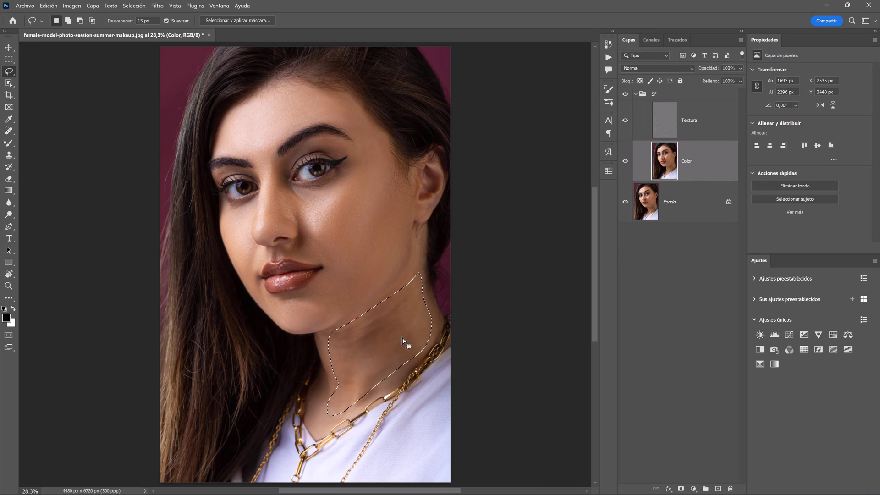
Apply a Gaussian blur with a raised radius to the neck area of the Color layer.
left_click(157, 5)
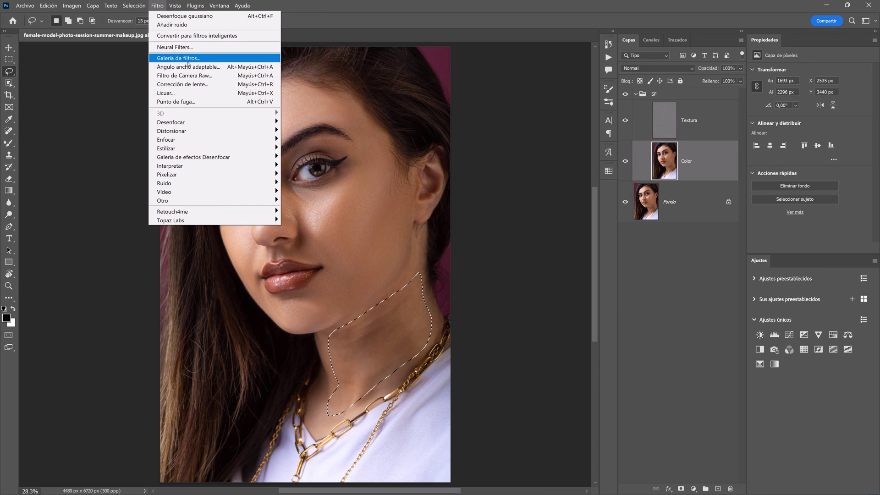
mouse_move(206, 122)
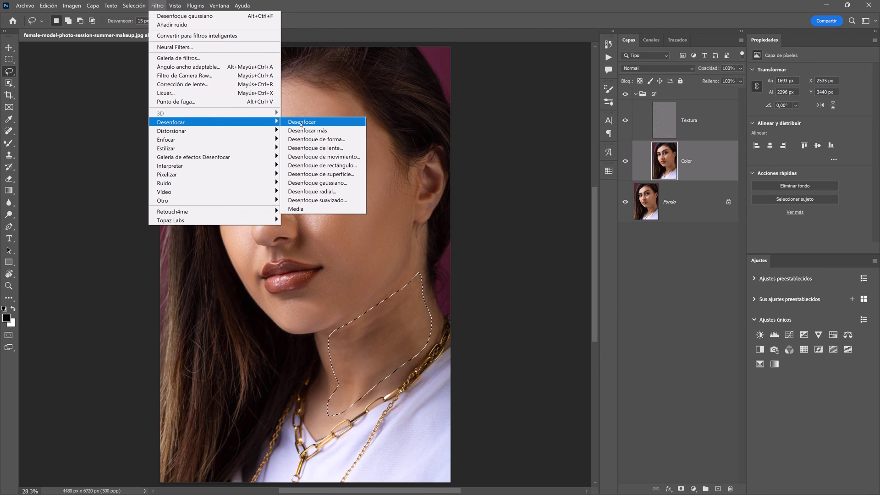
left_click(350, 183)
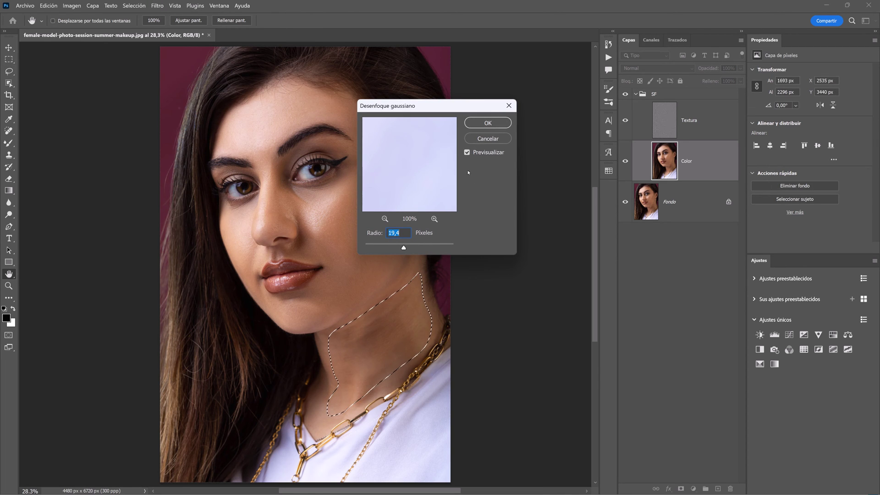
left_click(466, 153)
left_click_drag(406, 248, 409, 248)
left_click(466, 153)
left_click(426, 248)
left_click(468, 156)
left_click(486, 123)
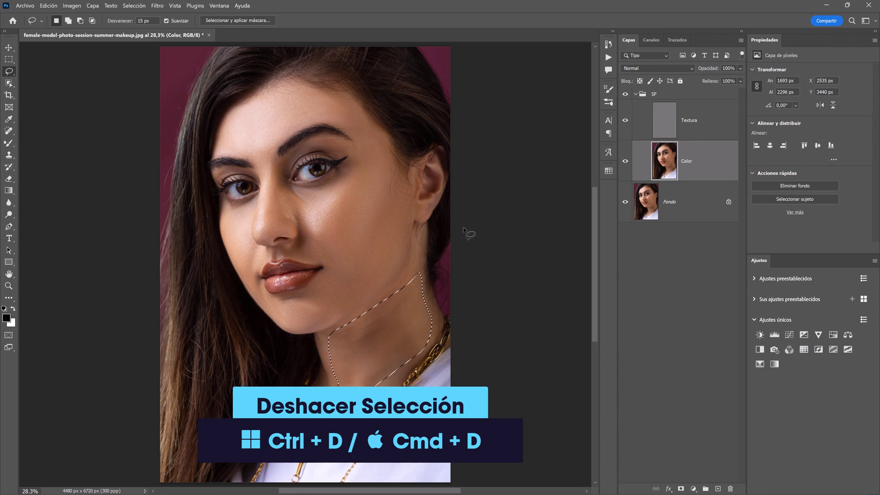
Deselect the neck, compare the SF group off and on, and select the Textura layer.
key("ctrl+d")
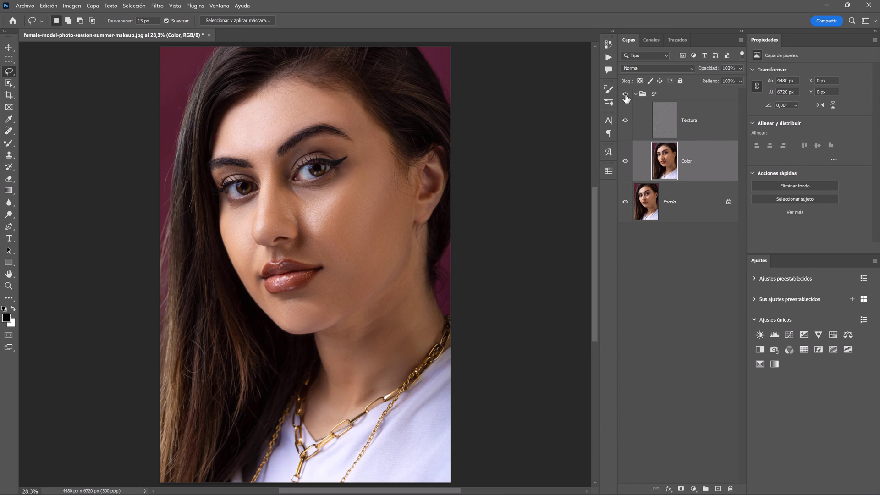
left_click(625, 95)
left_click(625, 95)
left_click(704, 134)
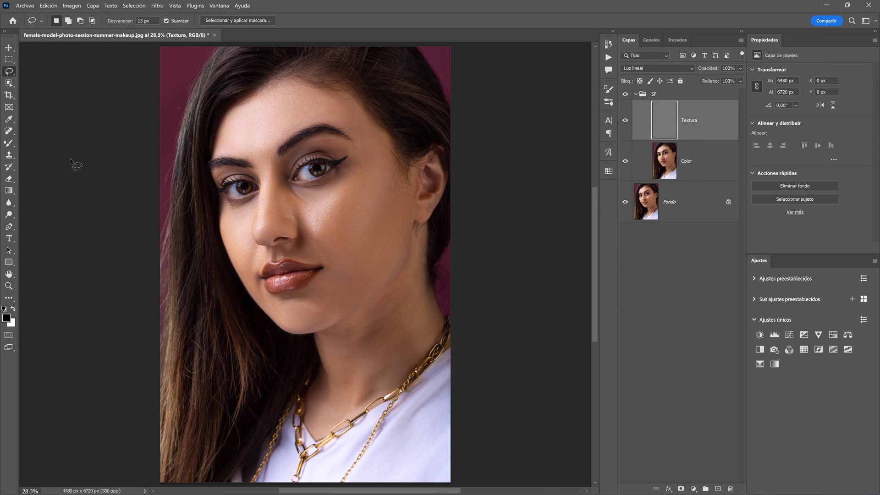
Choose the Spot Healing Brush and shrink it to size 25.
mouse_move(8, 130)
left_mouse_down()
mouse_move(79, 169)
mouse_move(73, 130)
left_mouse_up()
scroll(383, 316, "up", 5)
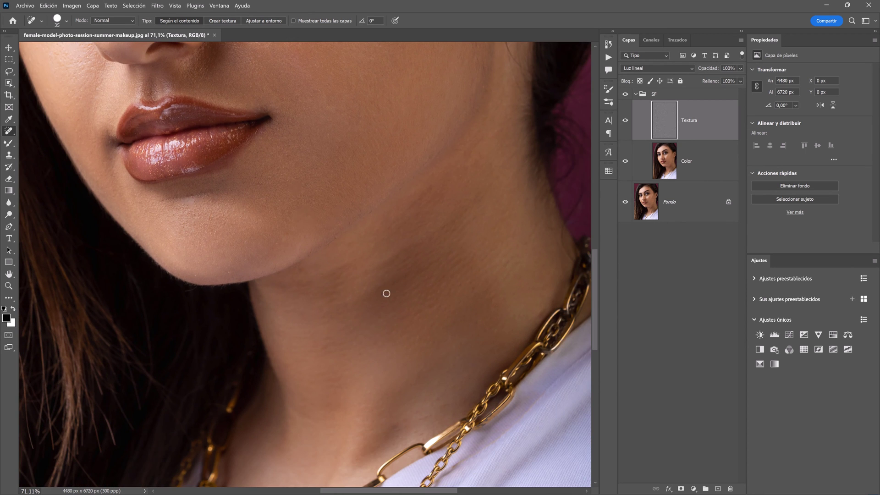
key("bracketleft")
key("bracketleft")
key("bracketleft")
scroll(476, 293, "up", 5)
key("bracketleft")
key("bracketleft")
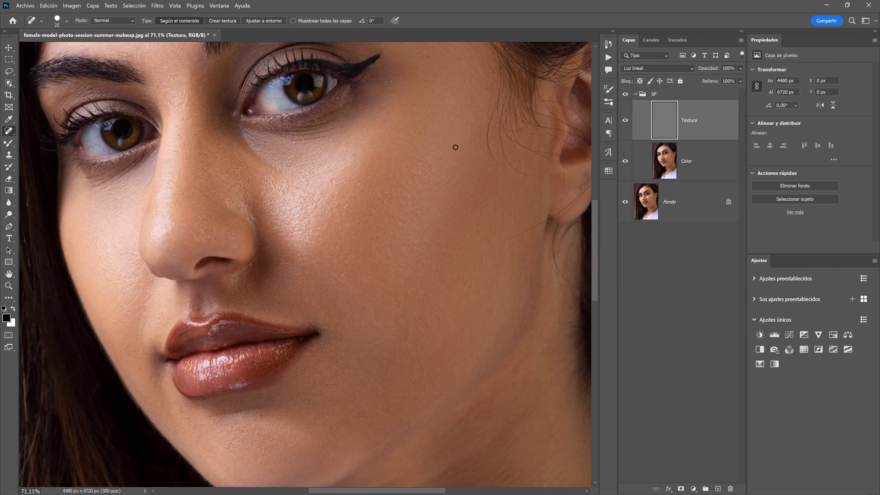
Zoom in and heal the blemish below the lower lip, then fit the portrait to the window.
scroll(366, 150, "up", 2)
scroll(366, 150, "left", 5)
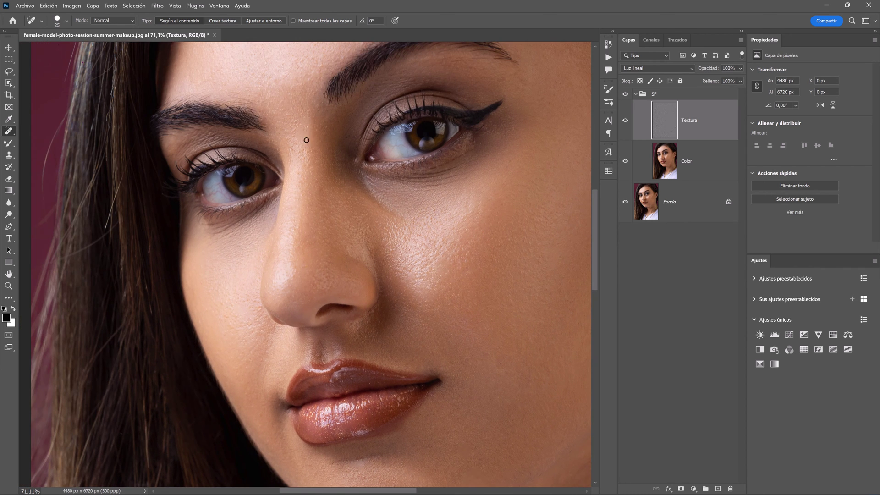
scroll(345, 122, "up", 3)
scroll(346, 122, "left", 3)
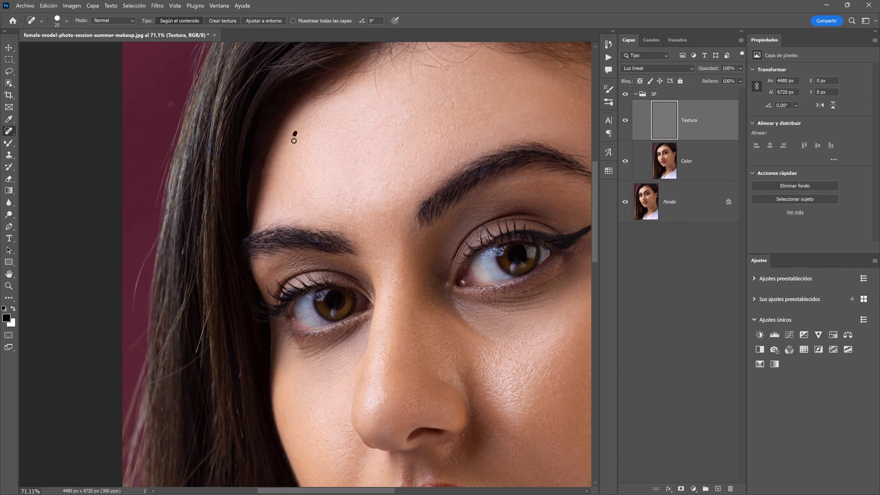
scroll(530, 181, "right", 2)
scroll(458, 236, "right", 2)
scroll(459, 236, "down", 5)
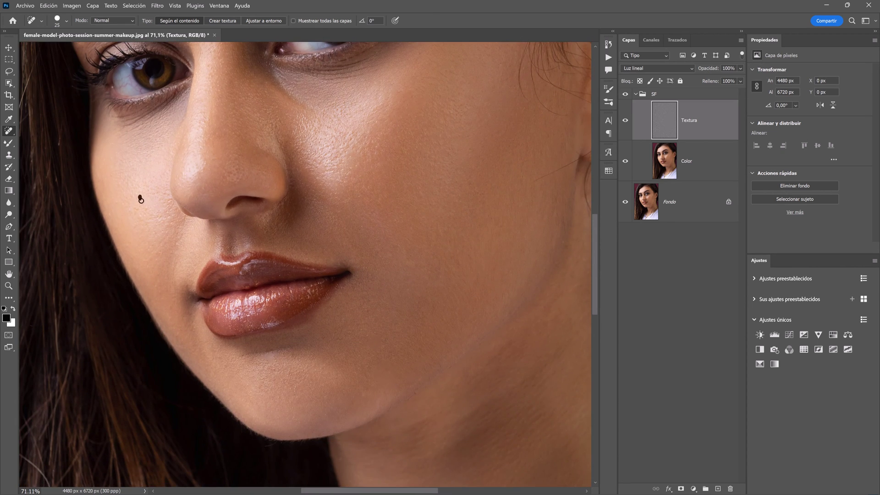
scroll(367, 212, "down", 3)
left_click(367, 297)
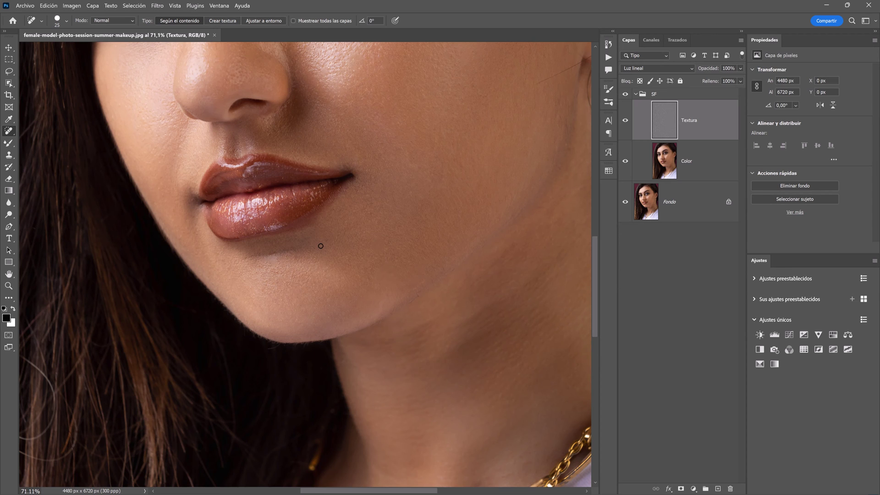
key("ctrl+0")
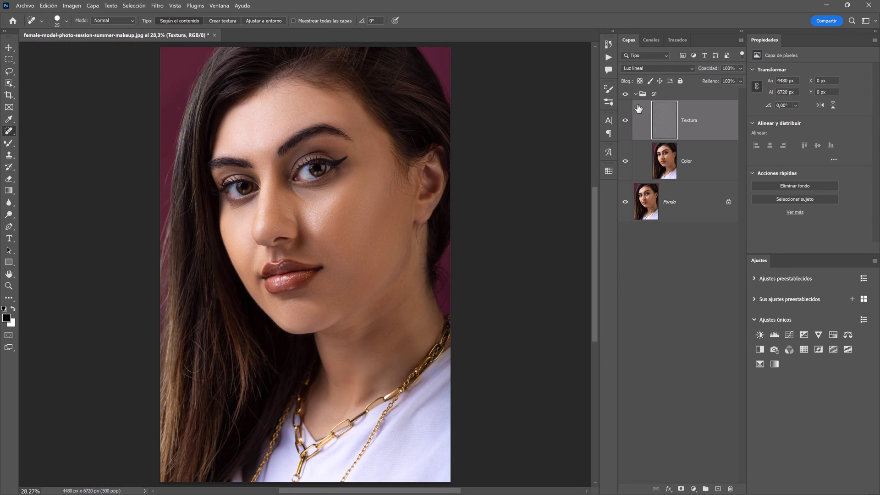
Add a Levels layer above the collapsed SF group in Trama mode with an inverted black mask.
left_click(635, 94)
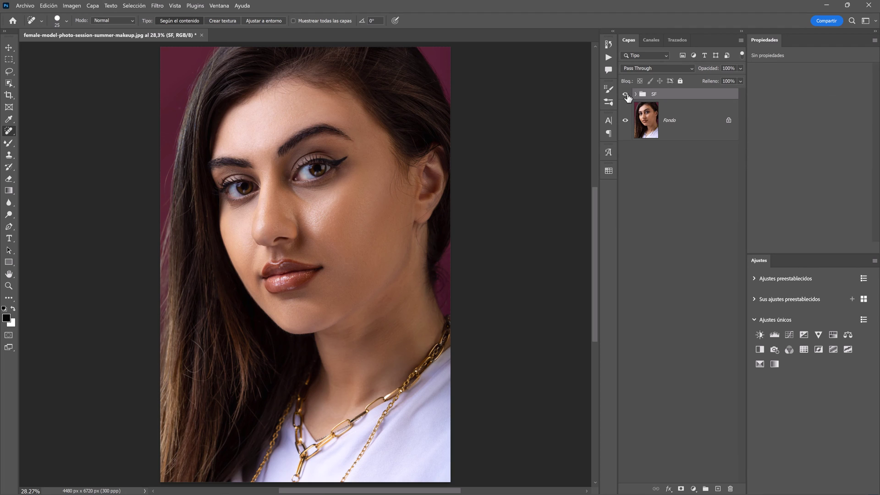
left_click(626, 95)
left_click(625, 95)
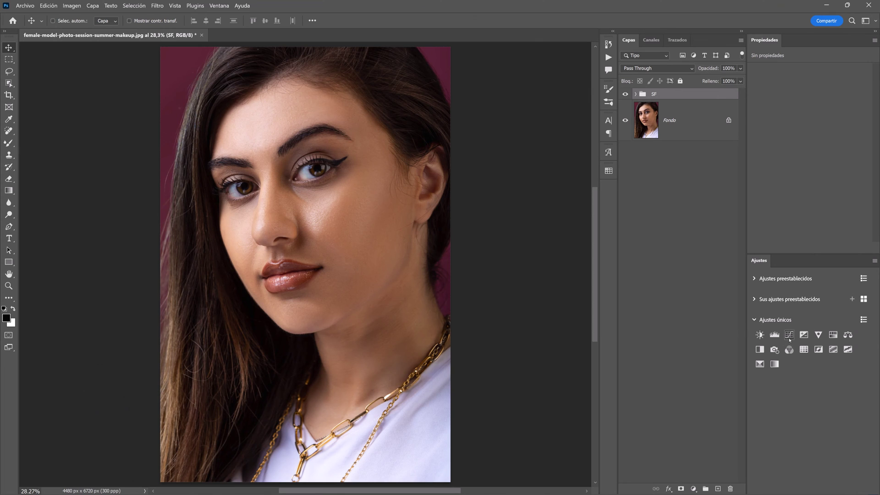
left_click(773, 336)
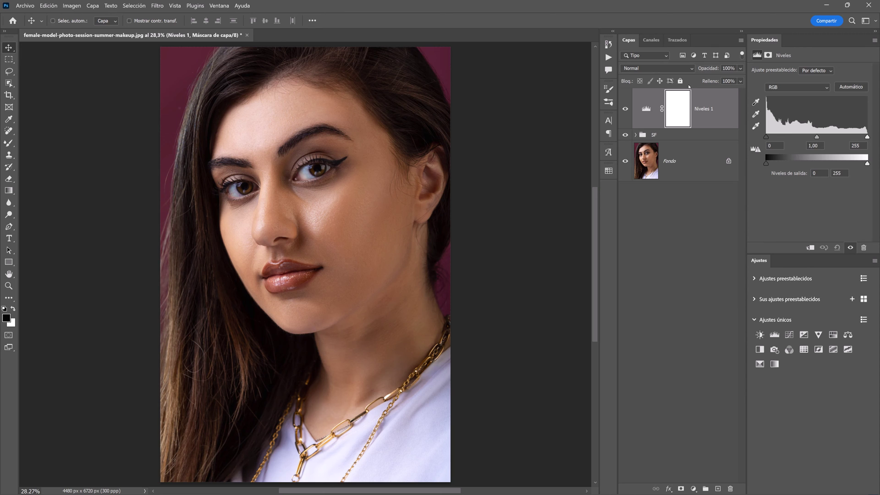
left_click(662, 68)
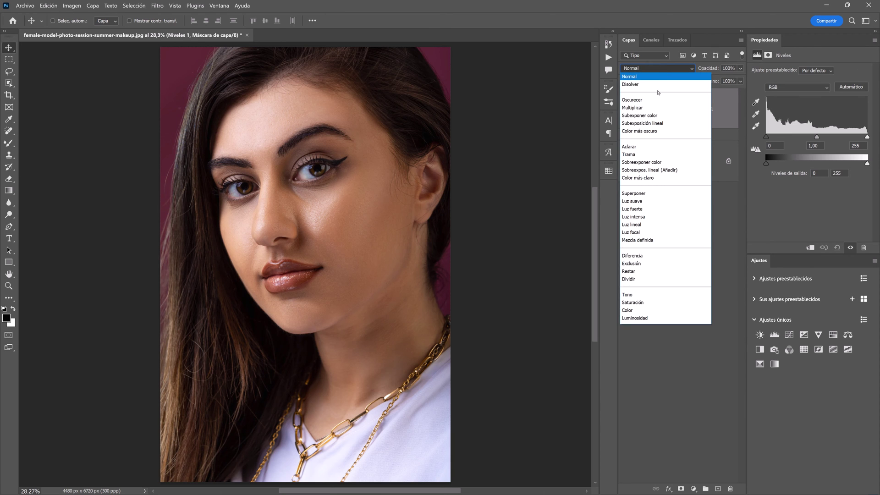
left_click(651, 156)
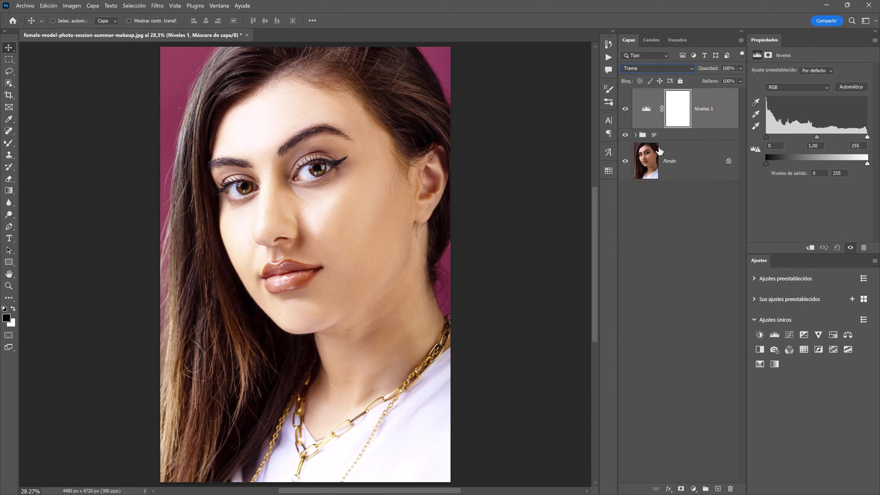
left_click(676, 121)
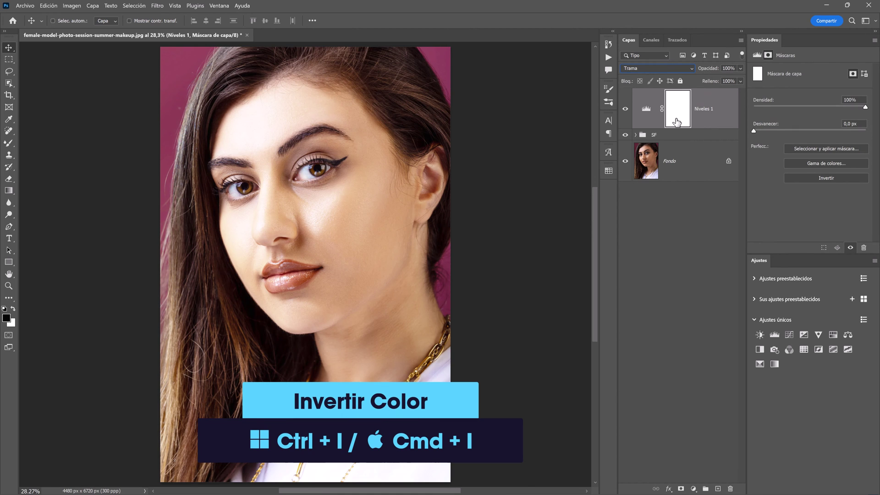
key("ctrl+i")
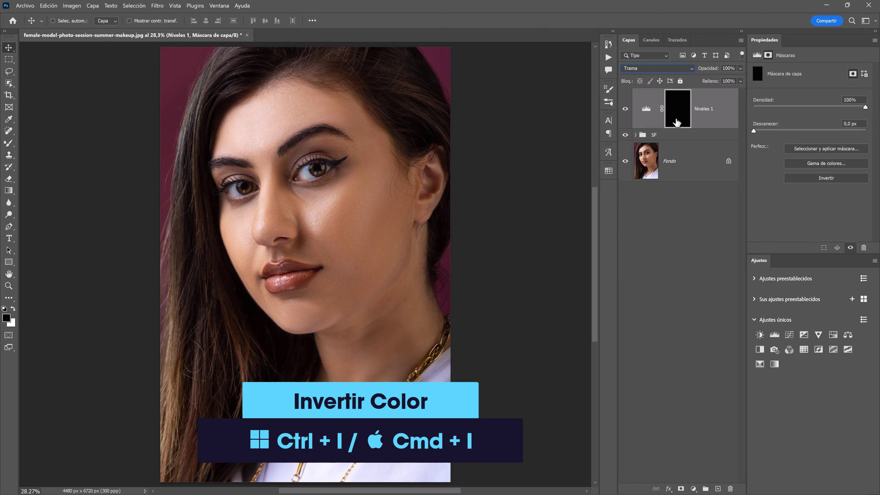
Rename the Levels layer Iluminaciones, hide it, and add a second Levels layer, Niveles 1.
double_click(703, 110)
key("BackSpace")
type("Ilum inacio")
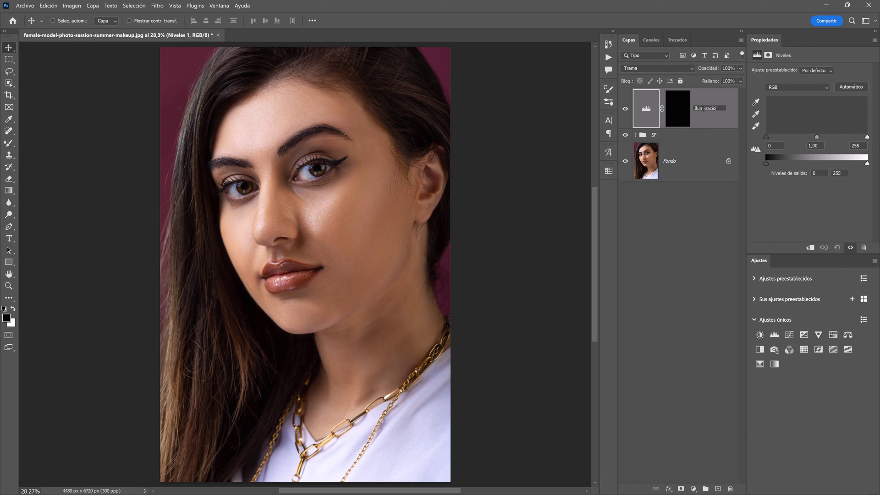
type("nes")
key("Return")
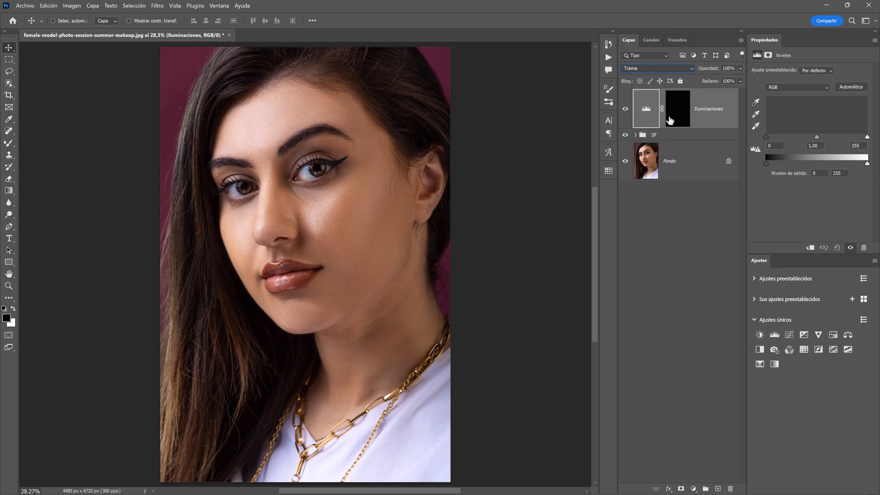
left_click(625, 108)
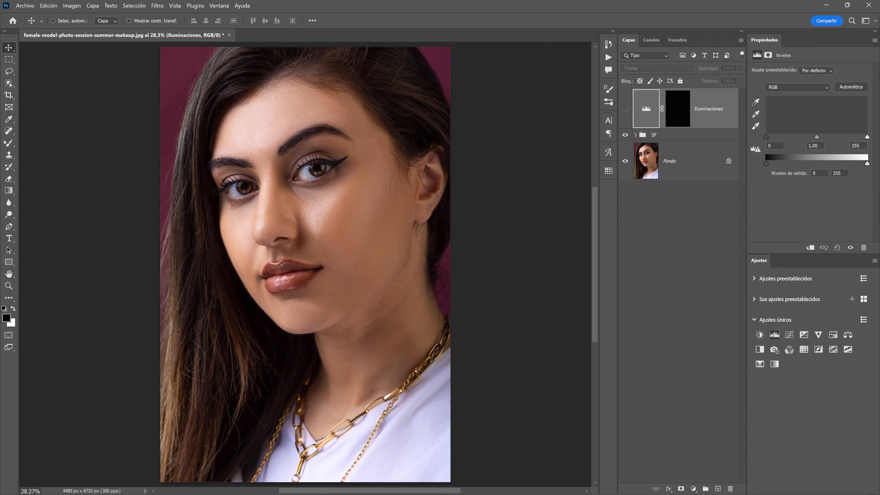
left_click(772, 334)
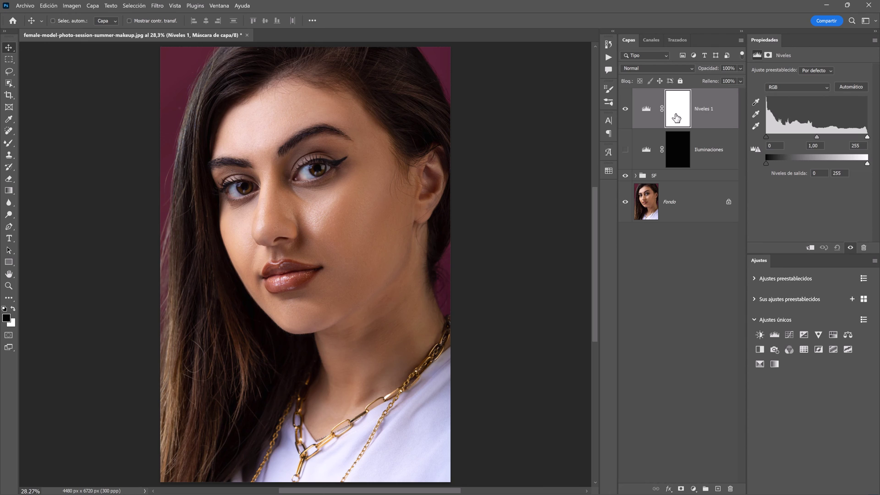
Show Iluminaciones again, then set Niveles 1 to Multiplicar, rename it Sombras, and invert its mask to black.
left_click(625, 150)
left_click(672, 69)
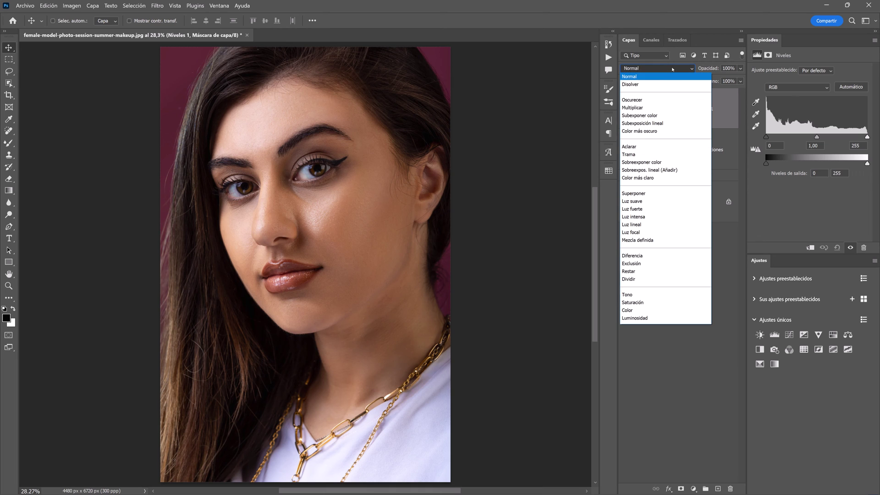
left_click(657, 108)
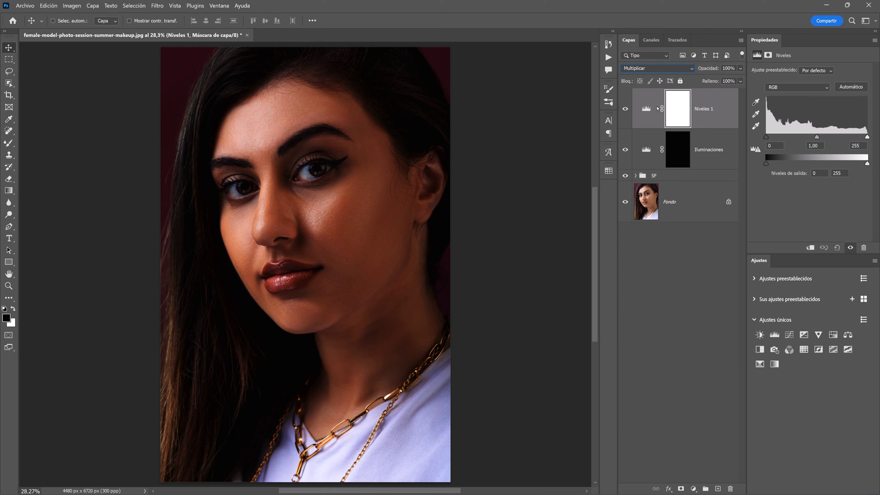
double_click(703, 110)
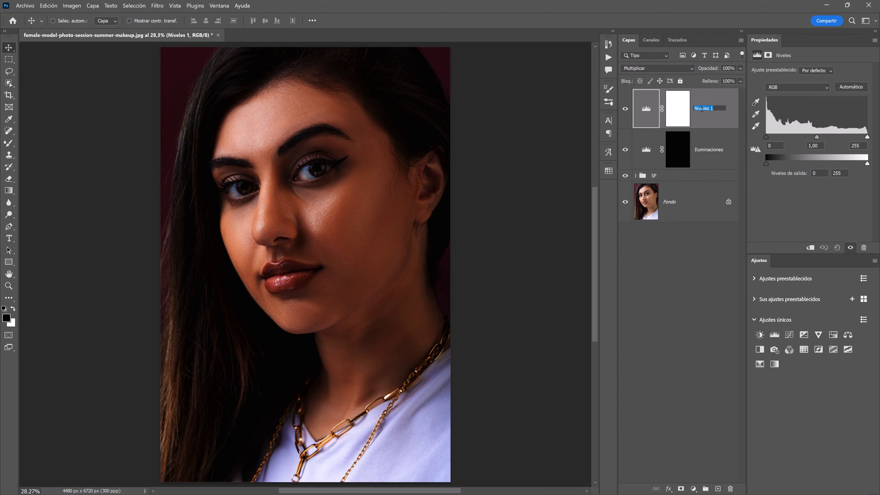
type("Sombras")
key("Return")
left_click(677, 120)
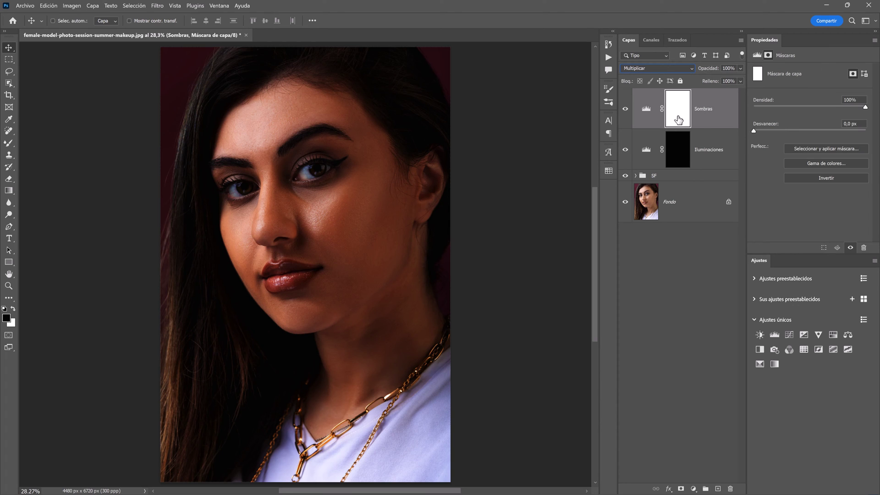
left_click(792, 179)
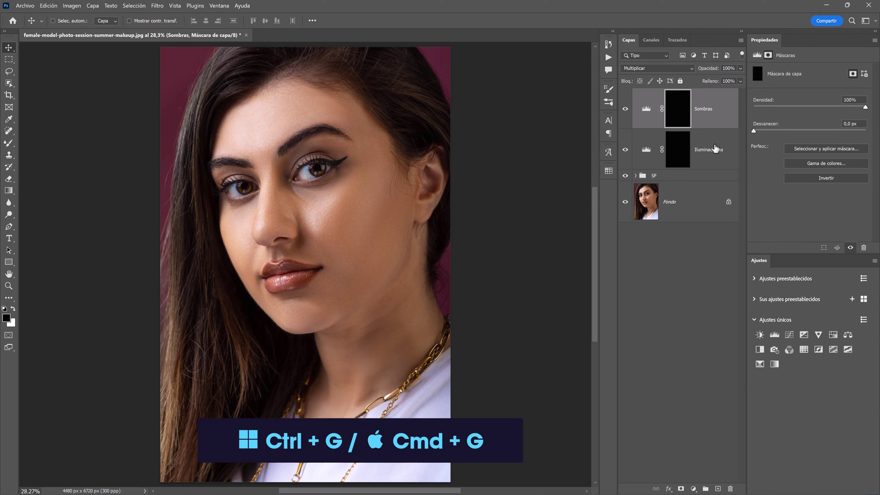
Group Sombras and Iluminaciones into a group named D&B.
left_click(715, 148, "shift")
key("ctrl+g")
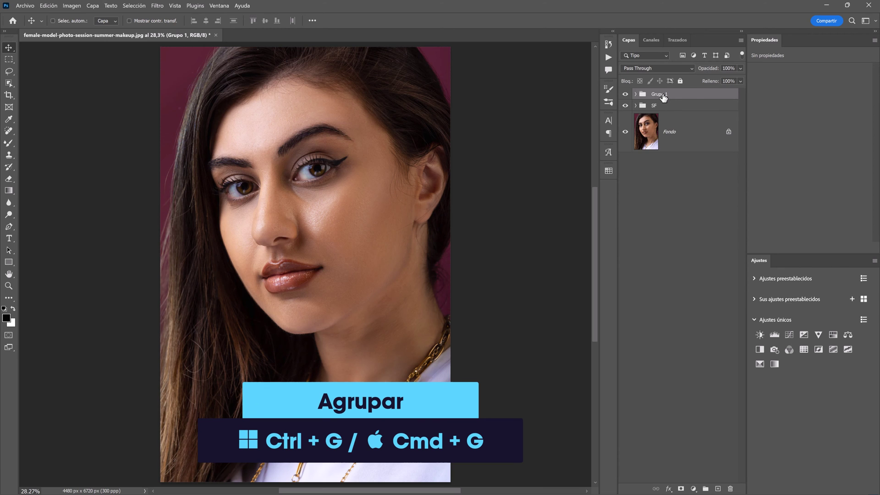
double_click(661, 94)
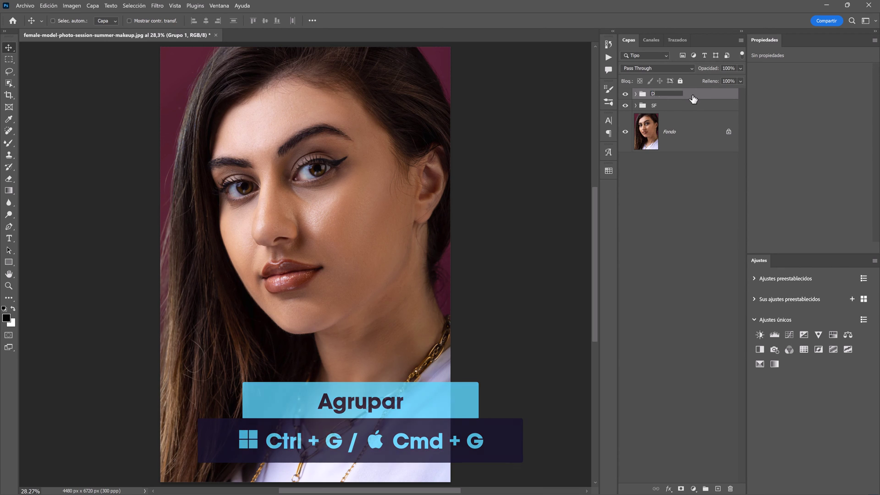
type("D")
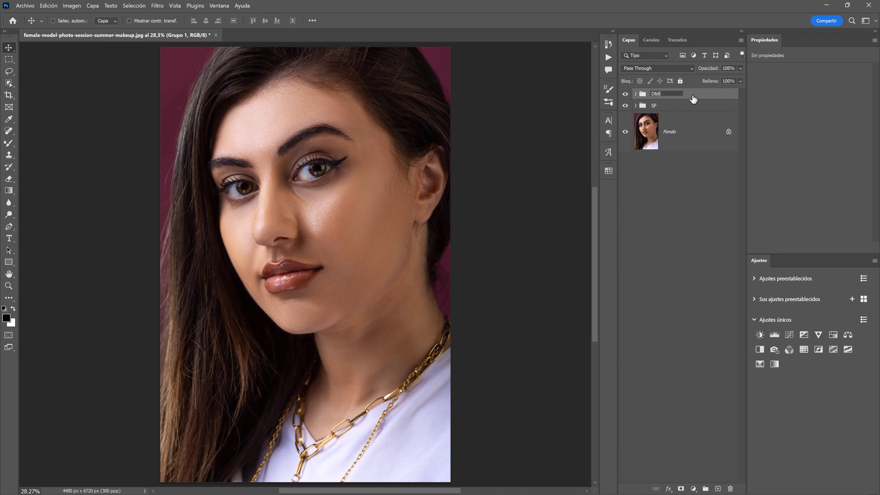
key("Return")
Add a new layer, Capa 1, and fill it with 50% gris.
left_click(718, 488)
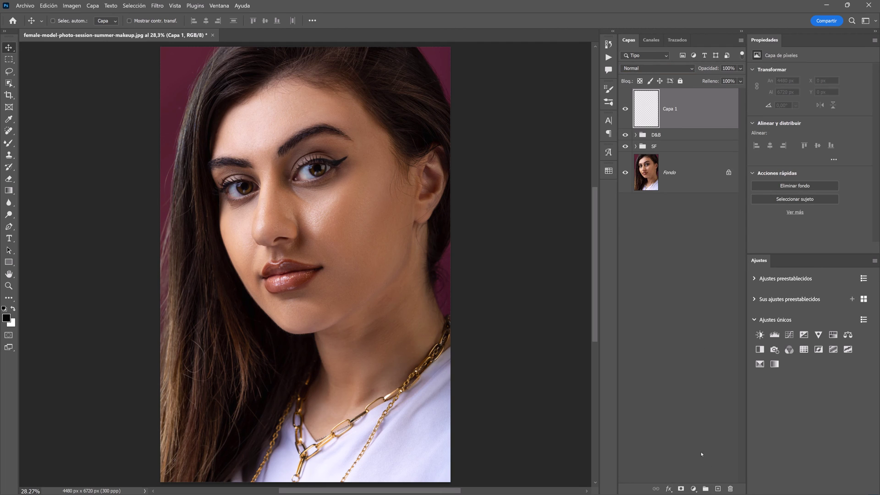
left_click(51, 6)
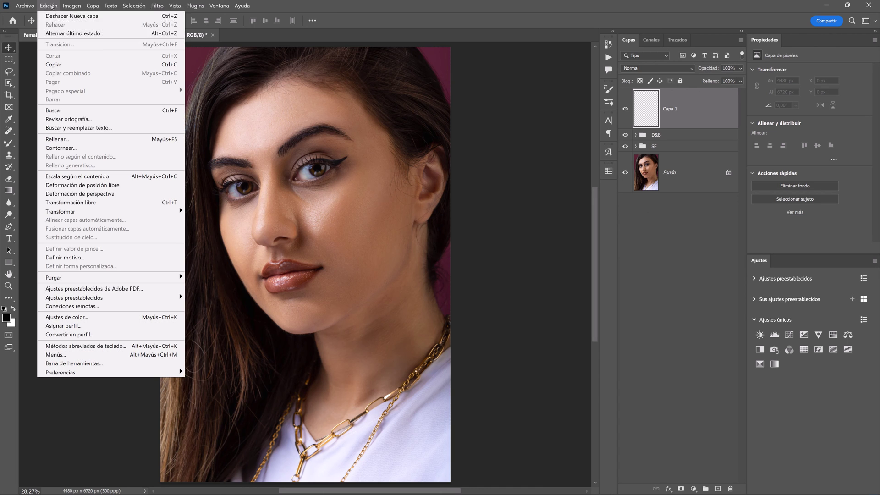
left_click(85, 140)
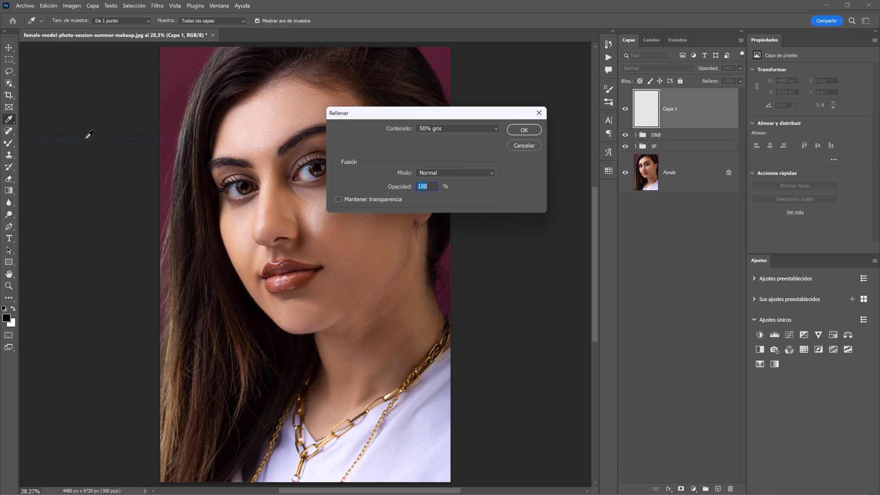
left_click(442, 132)
left_click(438, 207)
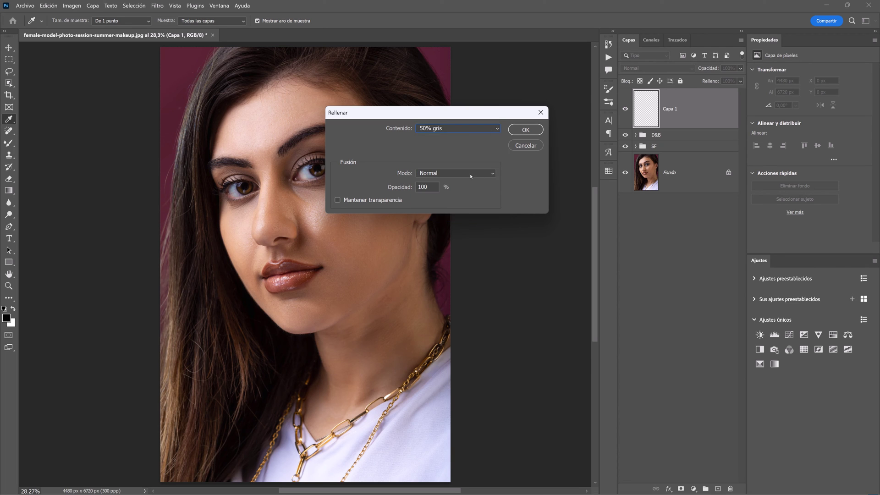
left_click(526, 129)
Set Capa 1 to Color blend mode and toggle its visibility to compare.
key("v")
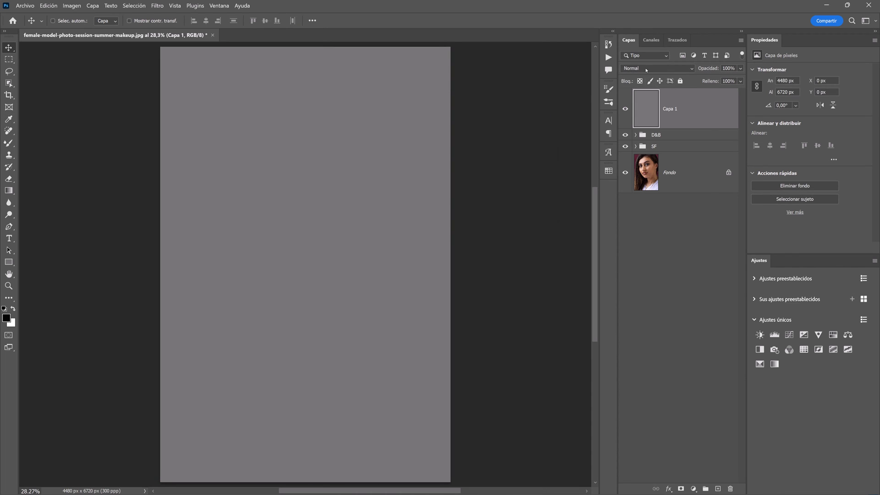
left_click(655, 69)
left_click(649, 310)
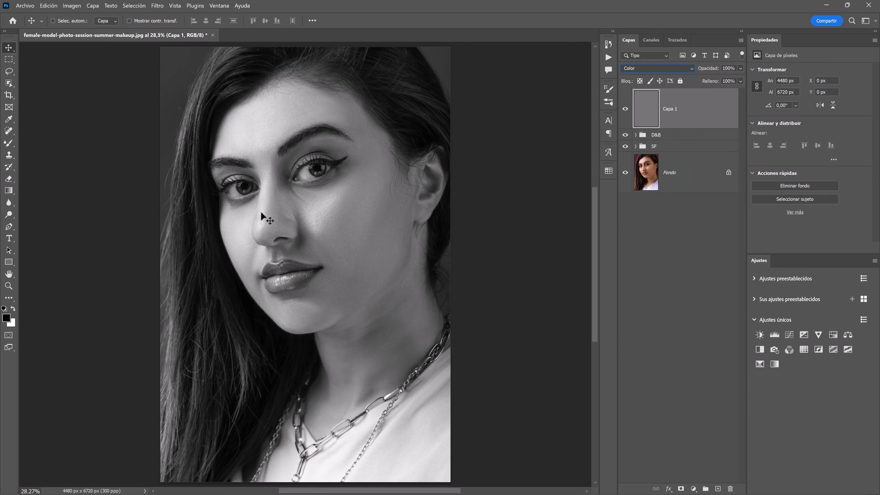
left_click(624, 108)
Add a Blanco y negro 1 adjustment layer in Superponer mode at 50% opacity.
left_click(759, 349)
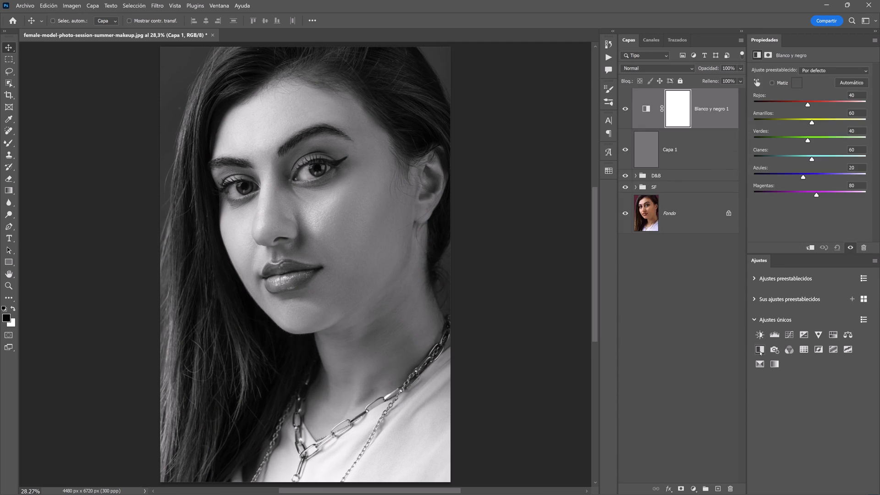
left_click(625, 110)
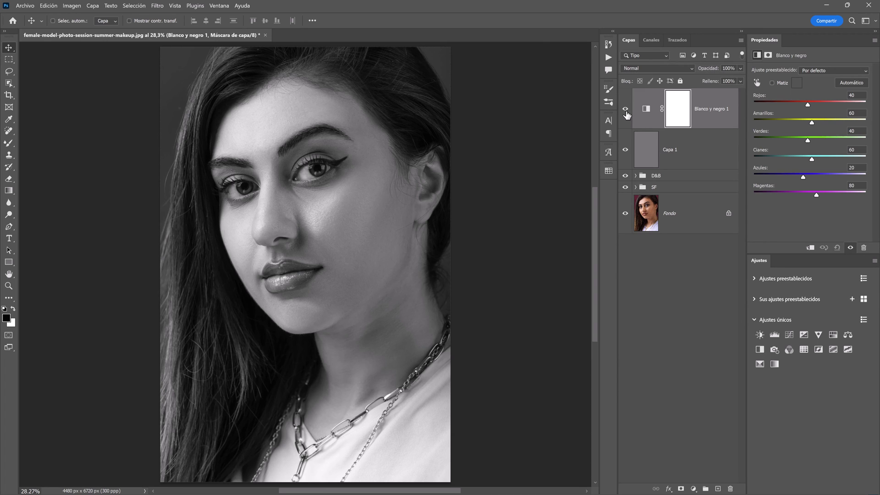
left_click(625, 110)
left_click(625, 111)
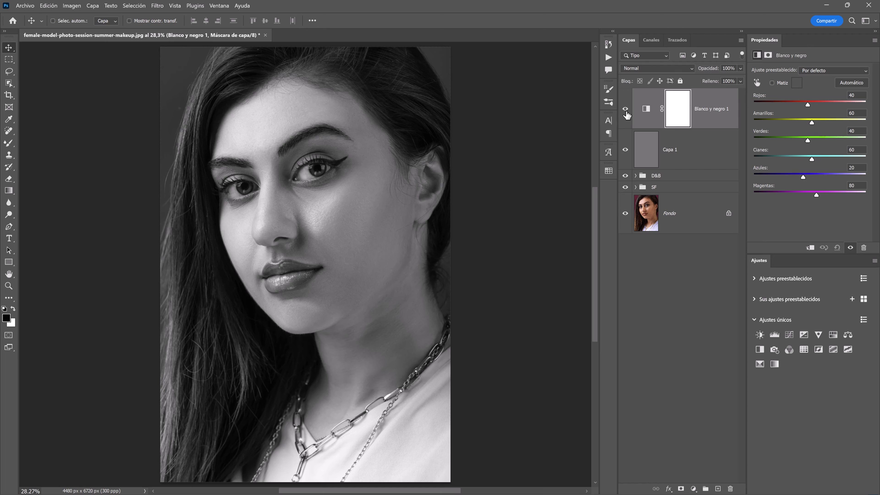
left_click(648, 69)
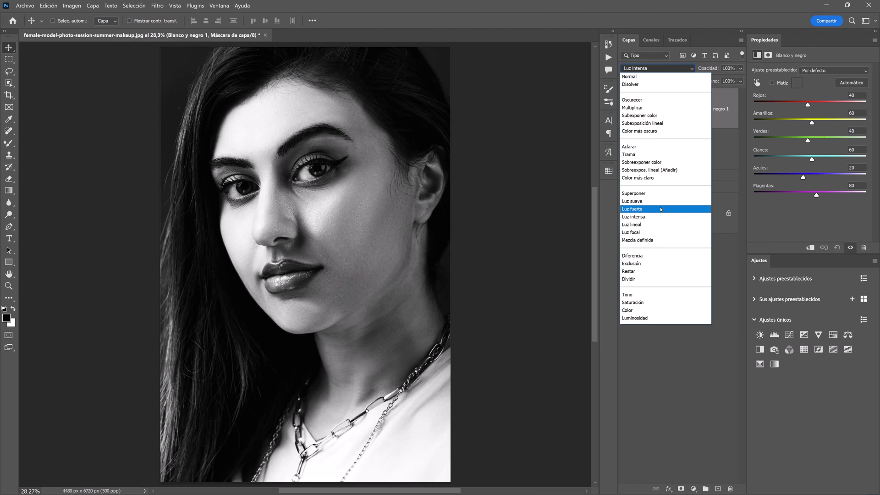
left_click(662, 193)
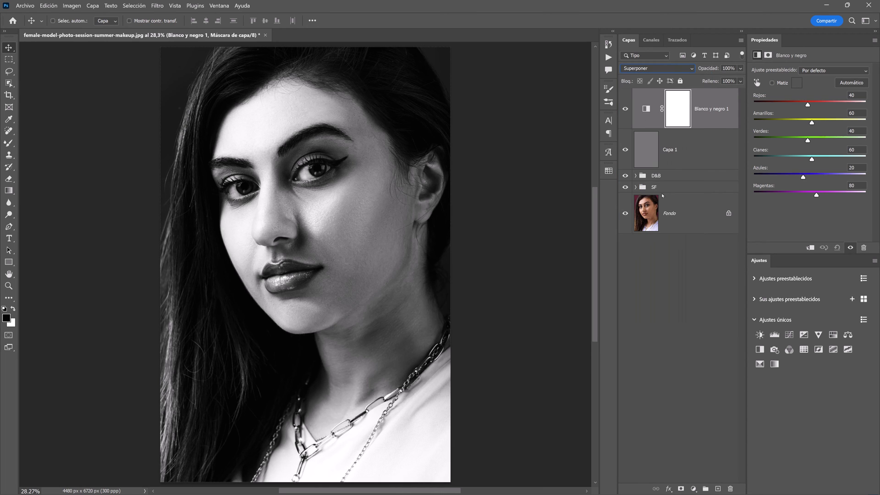
left_click(626, 110)
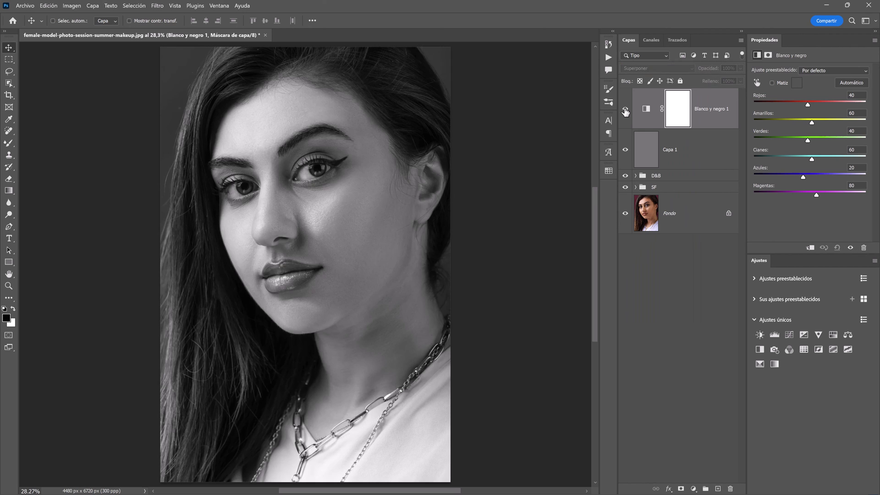
left_click(626, 111)
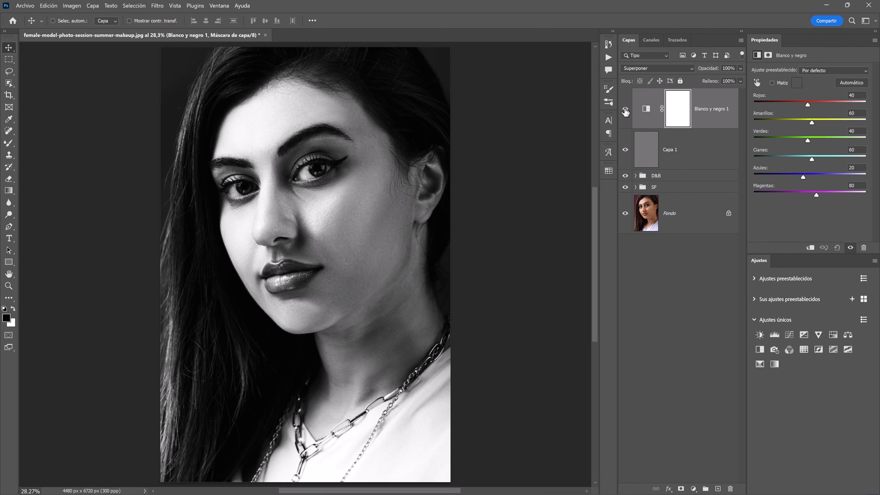
left_click(741, 68)
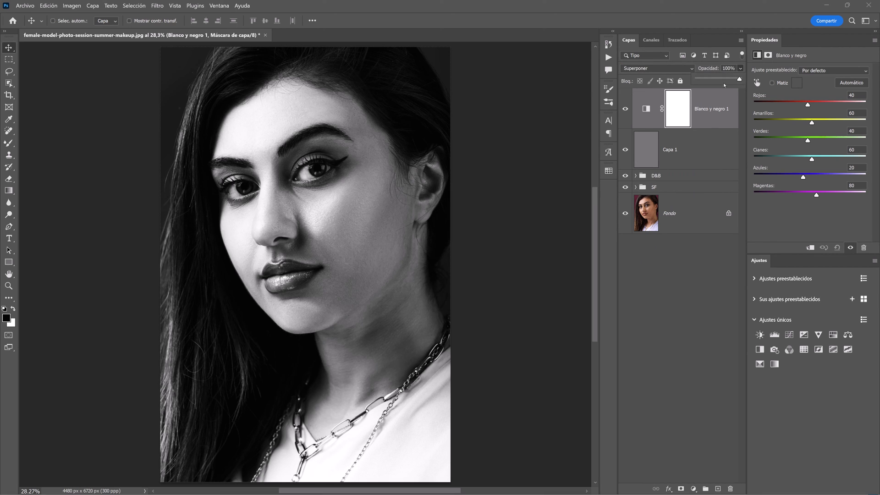
left_click(717, 80)
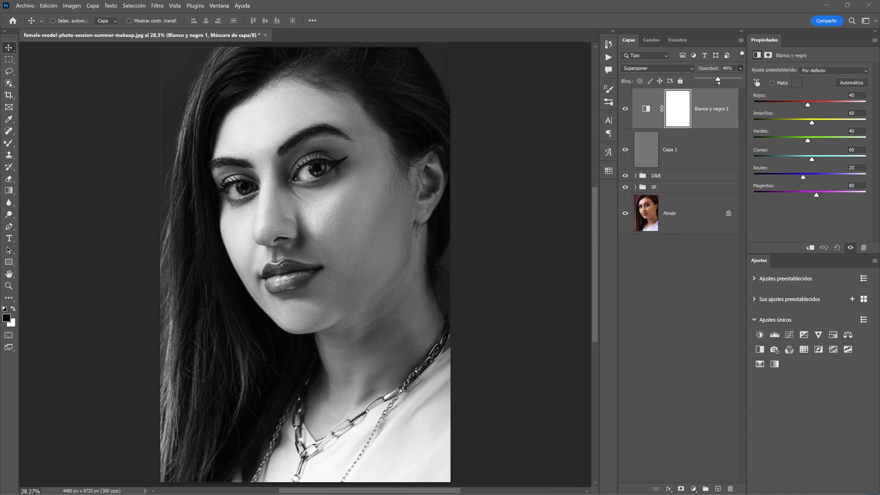
left_click(625, 109)
left_click(625, 109)
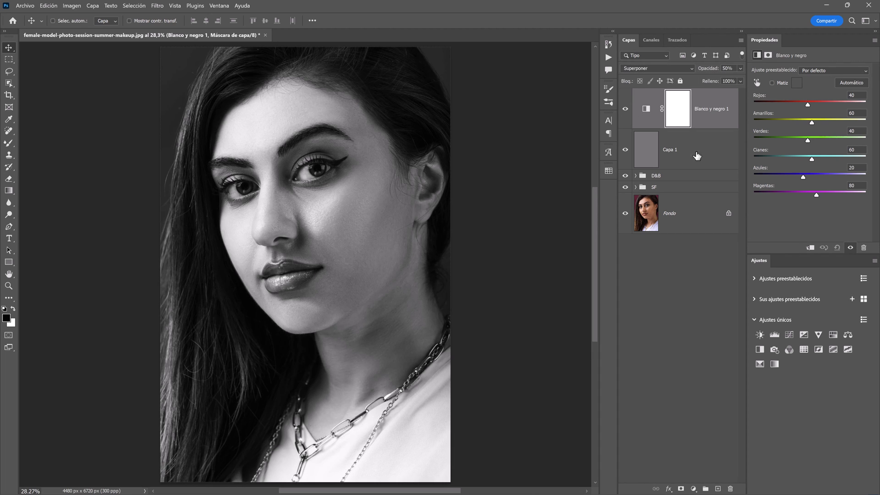
Group Blanco y negro 1 with Capa 1 in a group named Guias.
left_click(713, 159)
left_click(714, 125, "shift")
key("ctrl+g")
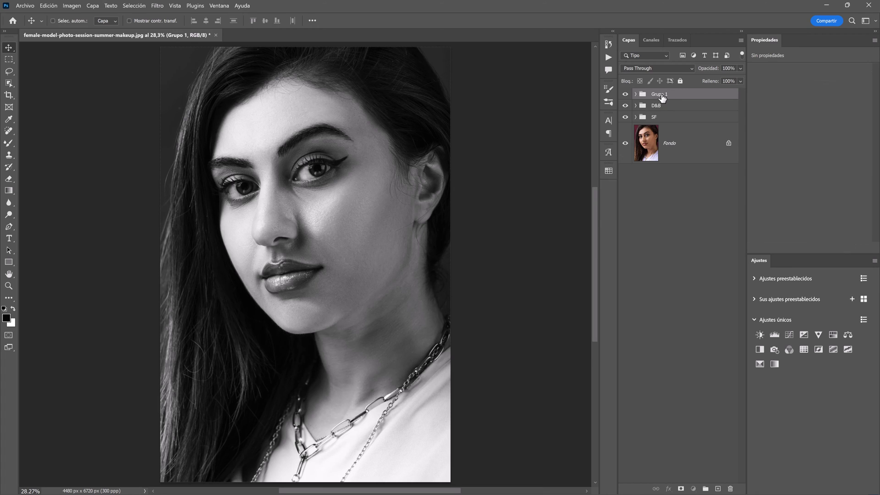
double_click(704, 94)
type("Guias")
key("Return")
Expand D&B, select the Iluminaciones mask, and ready the Brush tool with white.
left_click(624, 97)
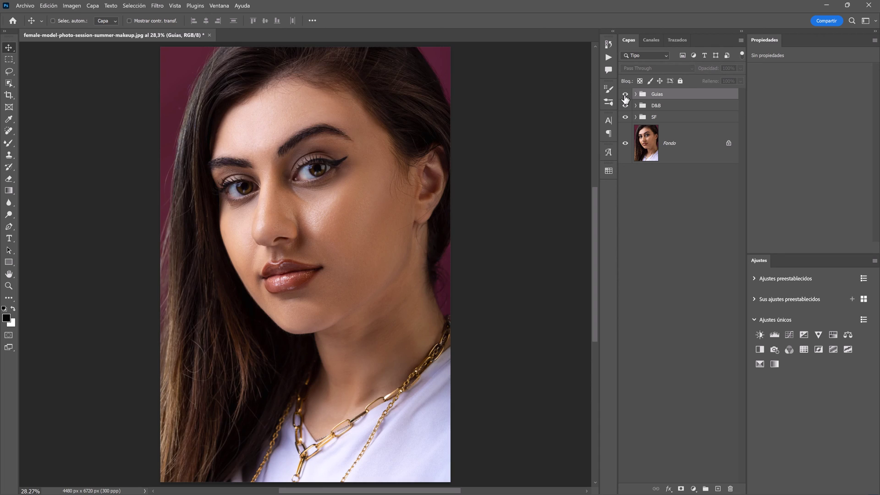
left_click(624, 95)
left_click(635, 106)
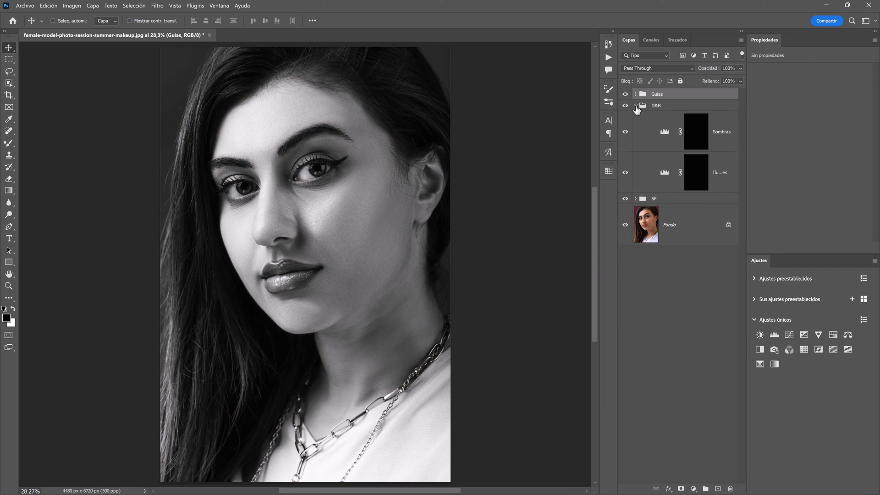
left_click(690, 173)
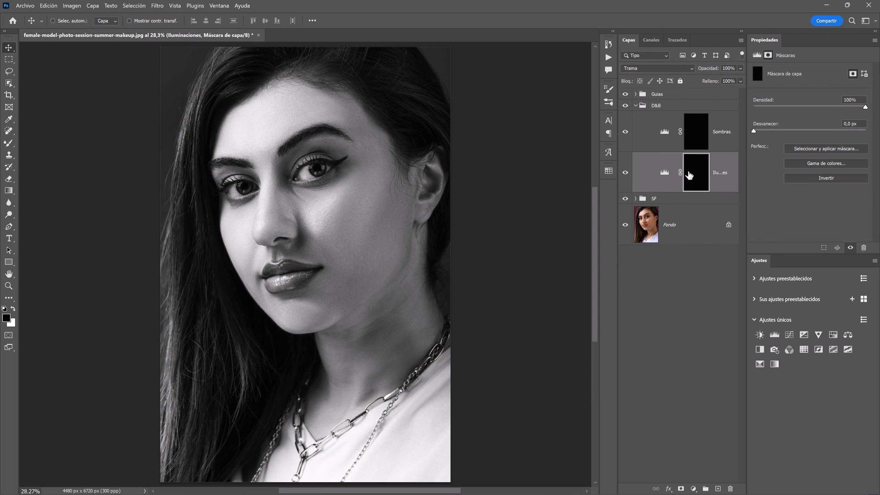
left_click(9, 143)
left_click(80, 143)
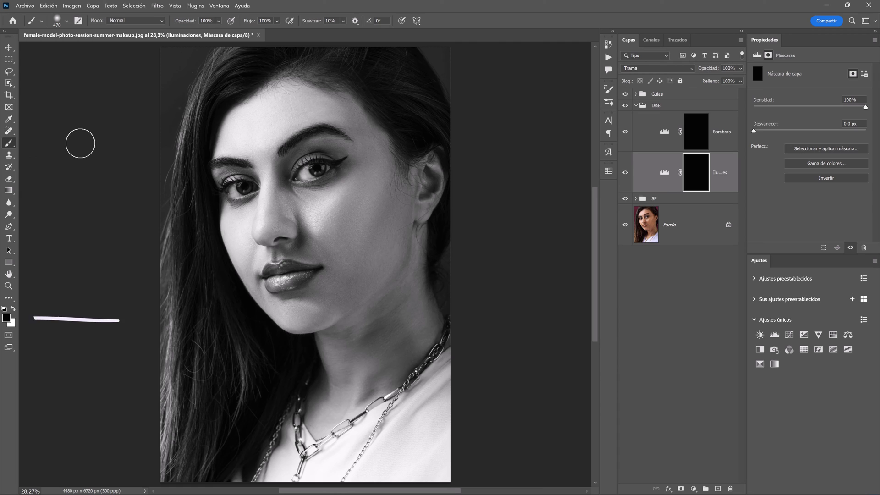
key("x")
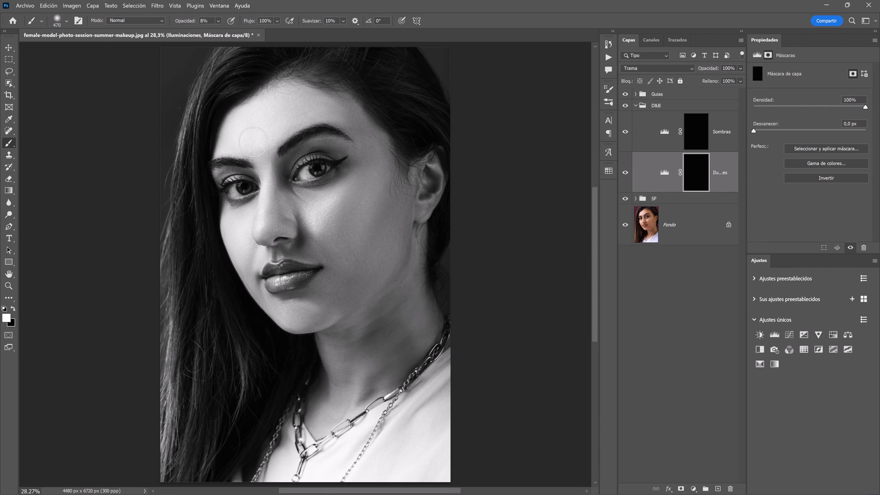
With smoothing at 0%, paint white on the Iluminaciones mask to lighten the cheek and eyelid.
scroll(366, 242, "up", 5, "alt")
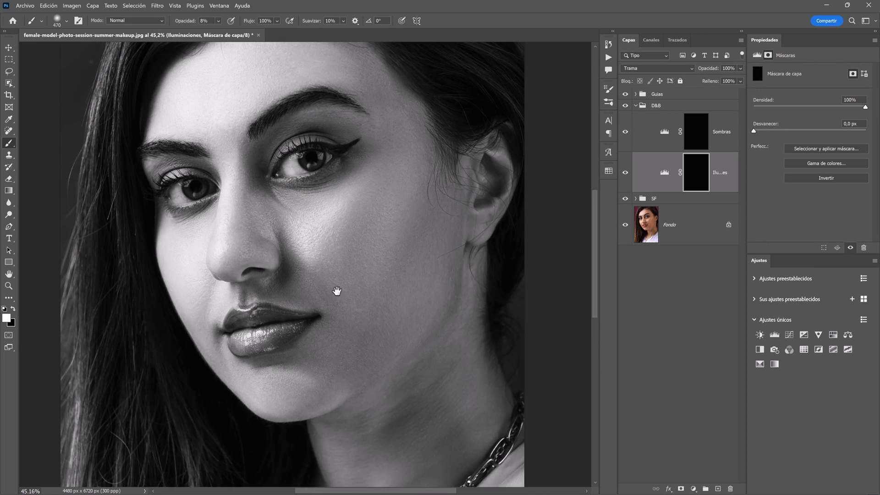
left_click_drag(380, 250, 339, 293)
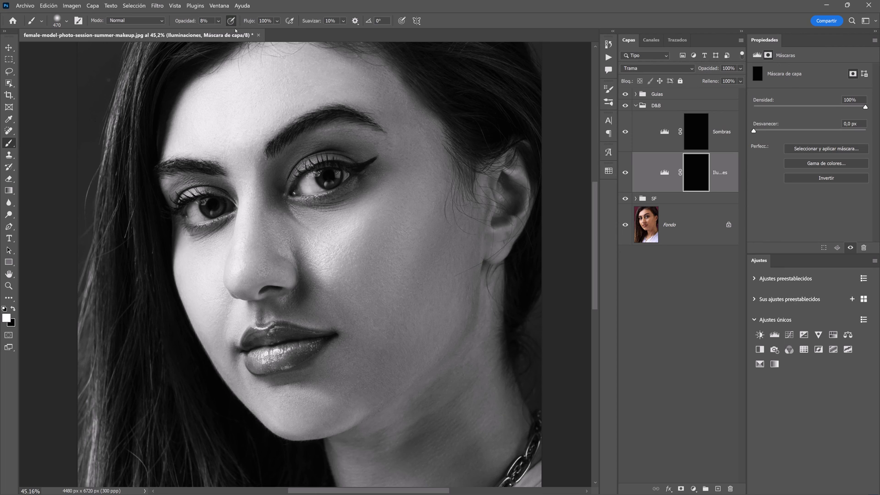
left_click(343, 21)
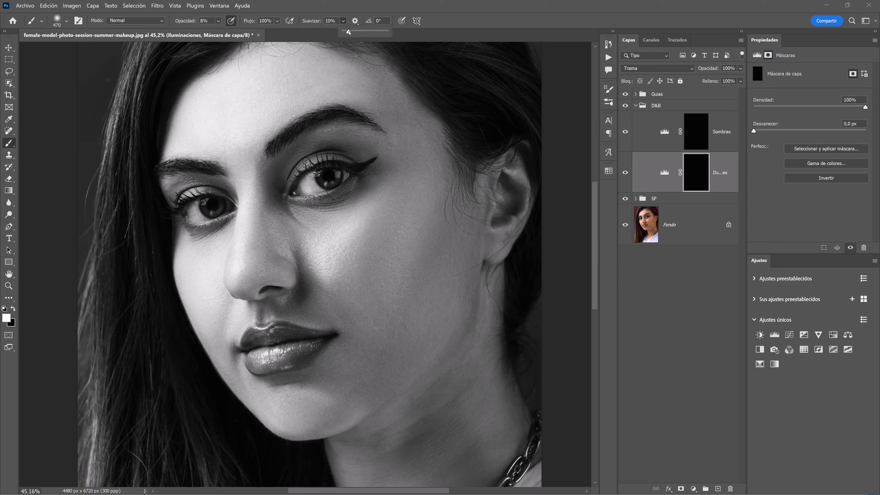
left_click_drag(348, 31, 342, 32)
left_click_drag(372, 251, 349, 245)
key("bracketleft")
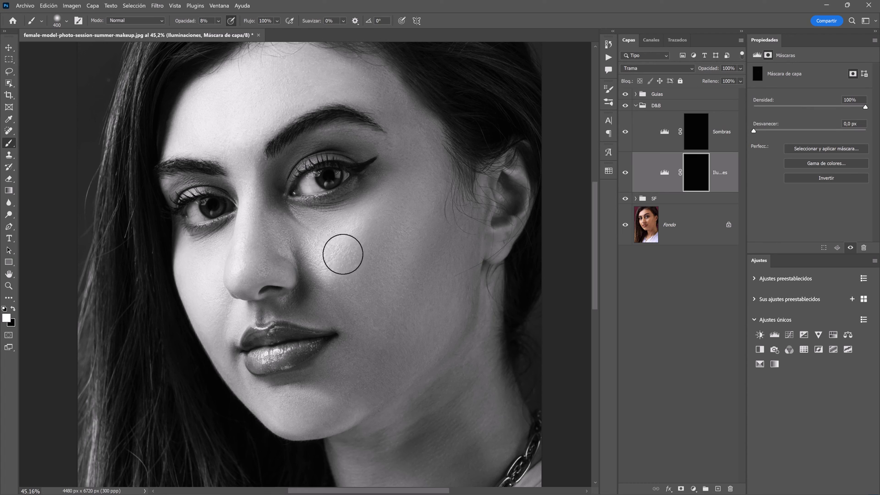
key("bracketleft")
key("bracketleft")
key("bracketleft")
key("bracketleft")
key("bracketleft")
key("bracketleft")
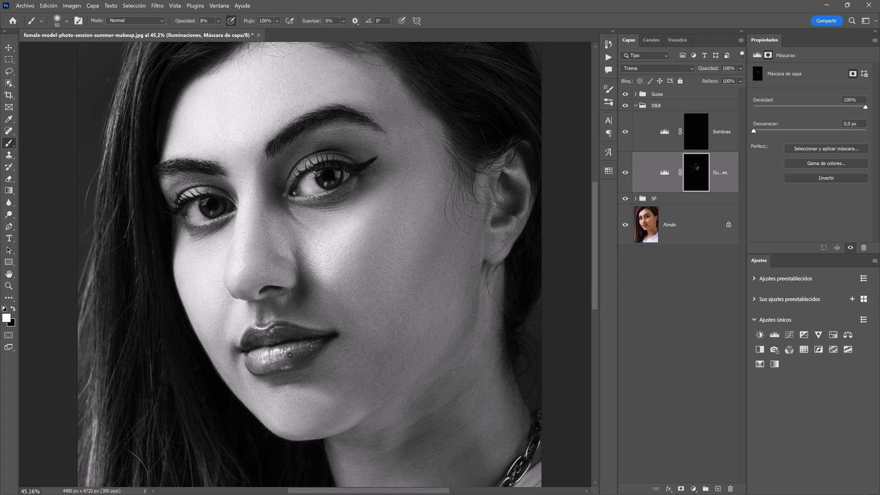
key("bracketright")
key("bracketright")
key("bracketright")
key("bracketright")
key("bracketright")
key("bracketleft")
key("bracketleft")
key("bracketleft")
Switch to the Sombras layer and set the brush size to 80.
key("alt+bracketright")
key("bracketleft")
key("bracketleft")
key("bracketleft")
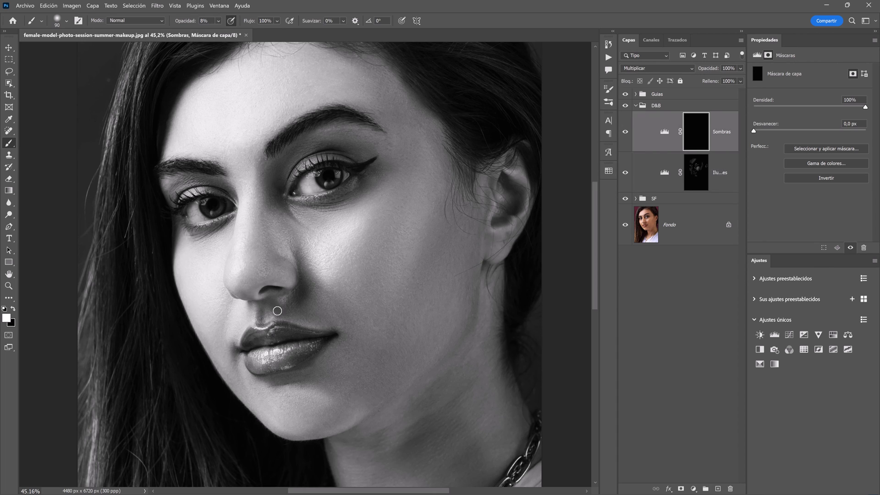
key("bracketright")
key("bracketright")
key("bracketright")
key("bracketright")
key("bracketright")
key("bracketright")
key("bracketright")
key("bracketright")
key("bracketright")
Hide Guias, compare the D&B retouching, and add an empty Capa 2 above Sombras.
left_click(624, 94)
key("bracketleft")
key("bracketleft")
key("bracketleft")
key("bracketleft")
key("bracketleft")
key("bracketleft")
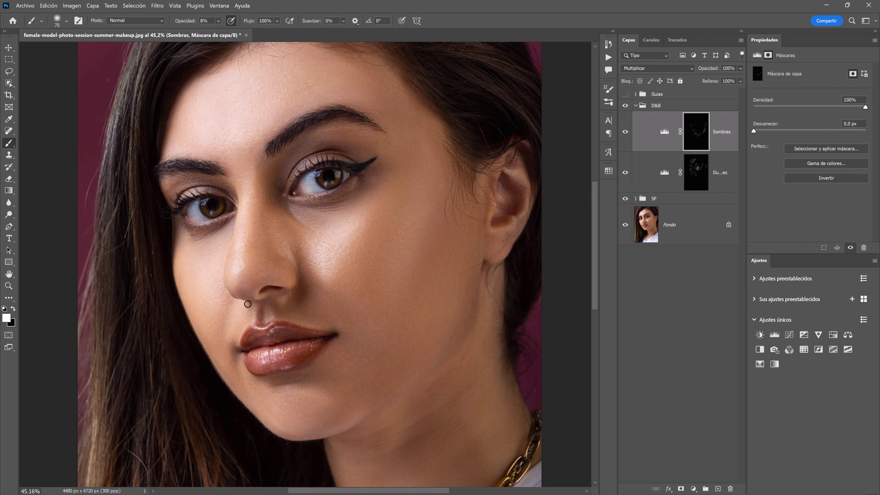
key("alt+bracketleft")
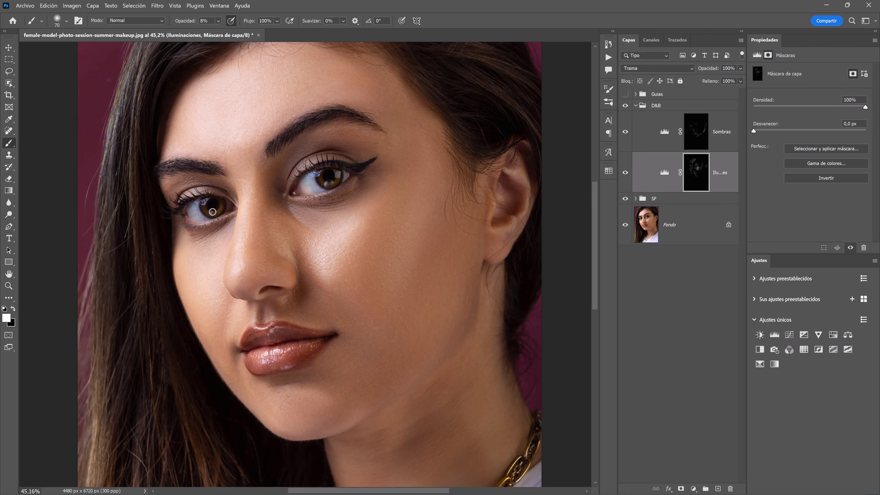
key("ctrl+0")
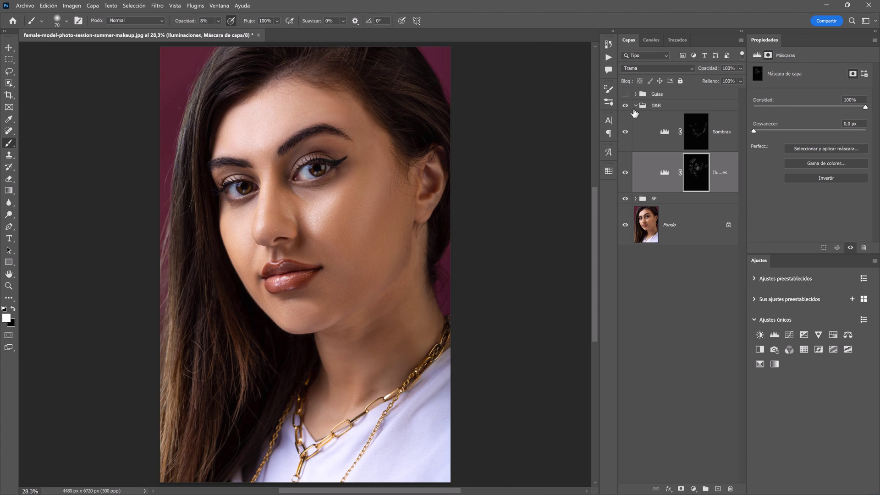
left_click(625, 106)
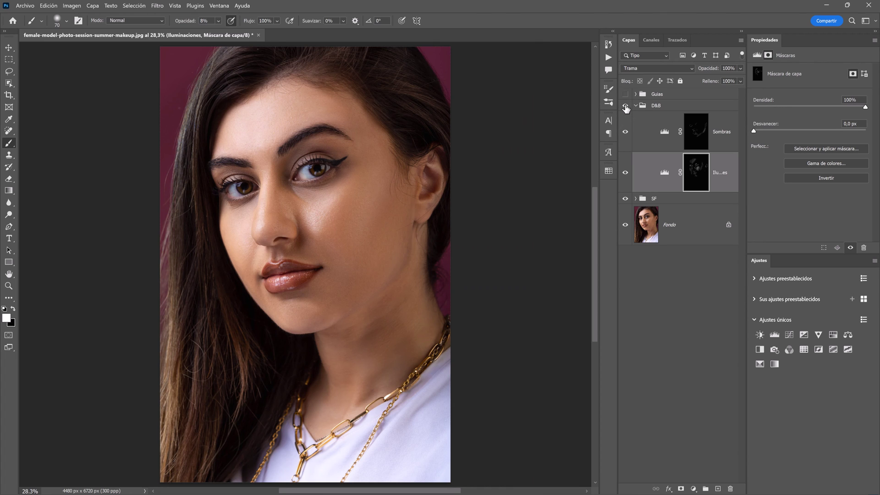
left_click(625, 106)
left_click(625, 105)
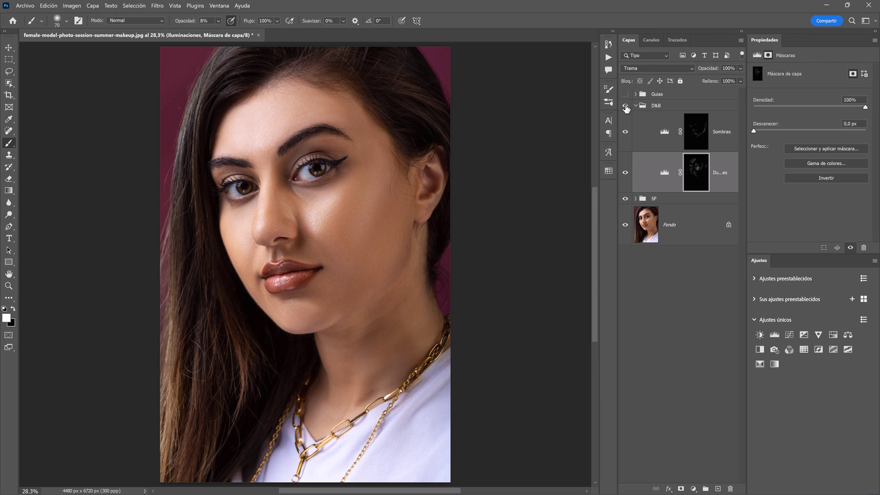
left_click(645, 140)
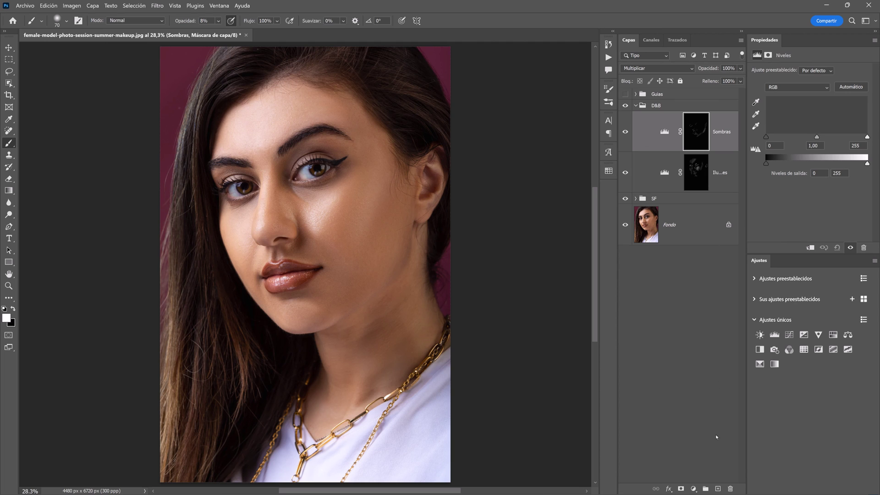
left_click(717, 488)
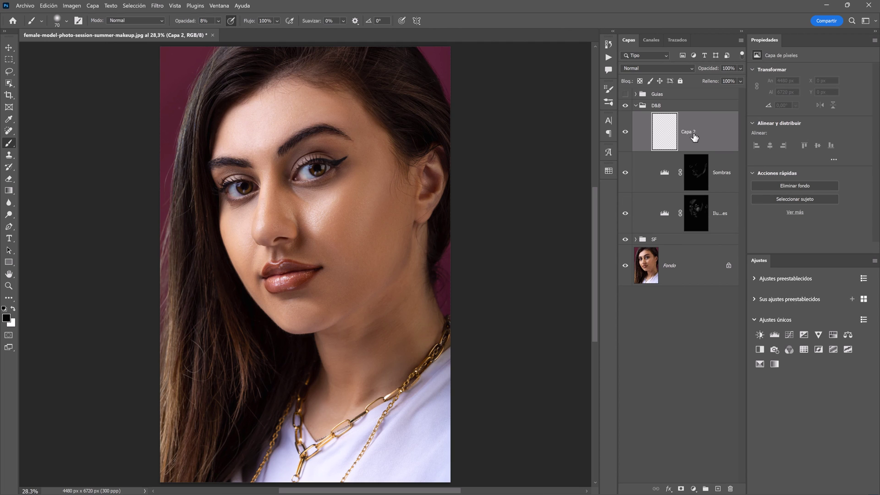
Fill Capa 2 with 50% gray and set it to Superponer blend mode.
left_click(48, 6)
left_click(78, 140)
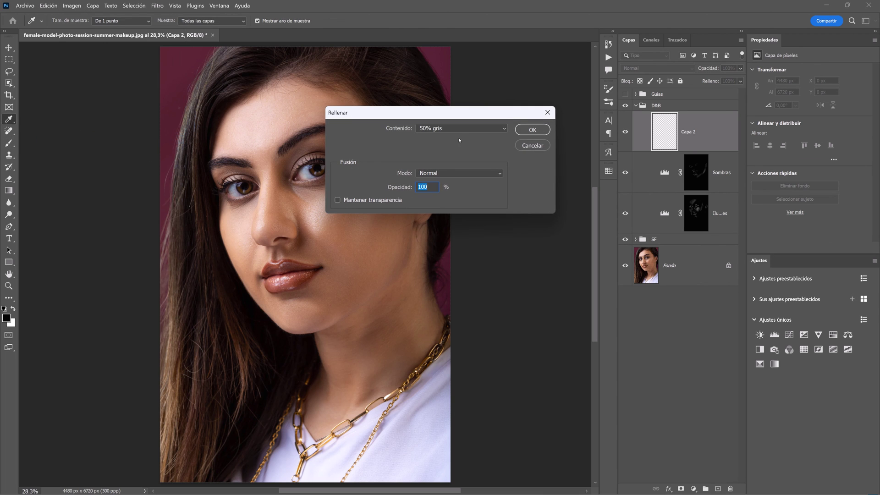
left_click(532, 130)
key("b")
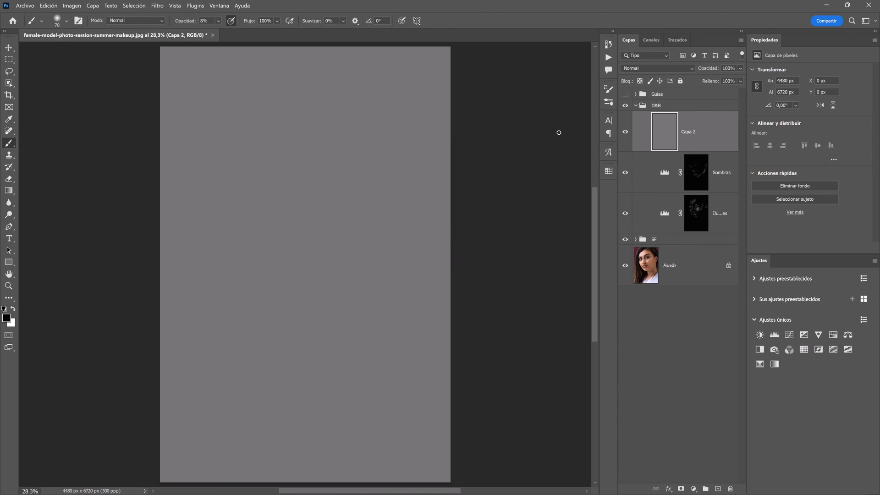
left_click(654, 69)
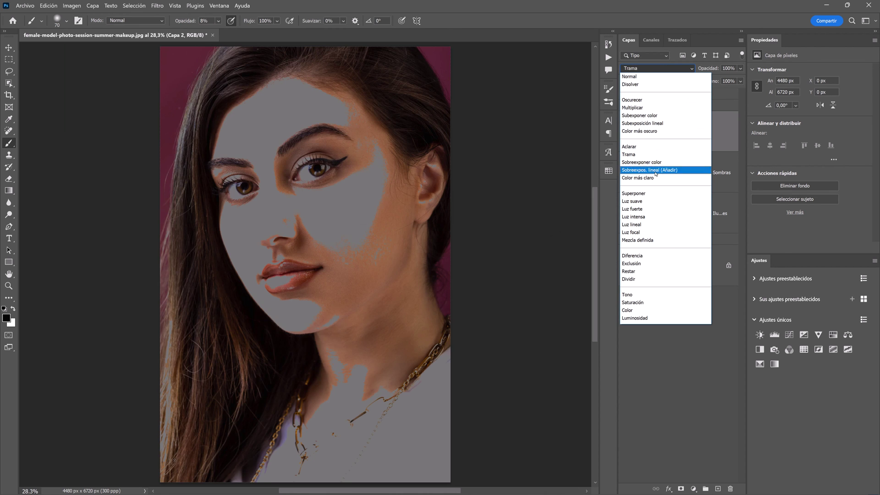
left_click(656, 194)
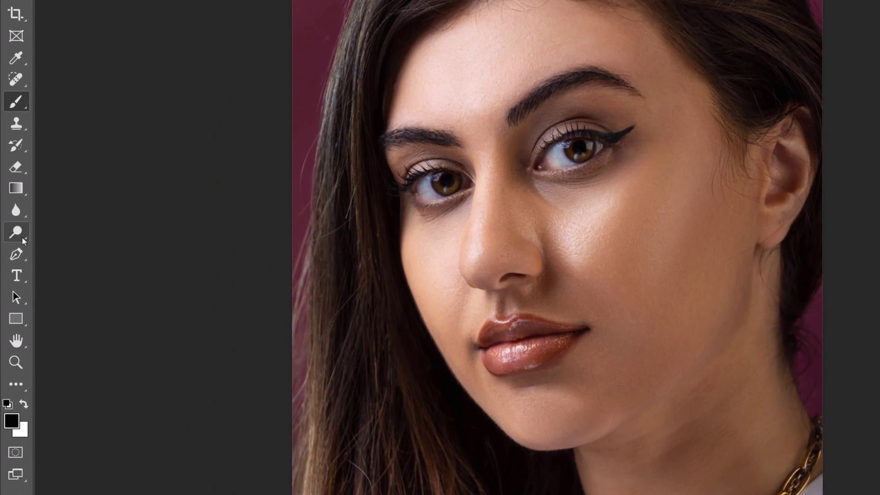
Choose the Dodge tool at 10% exposure with a smaller brush, framing the eyes and nose.
right_click(21, 233)
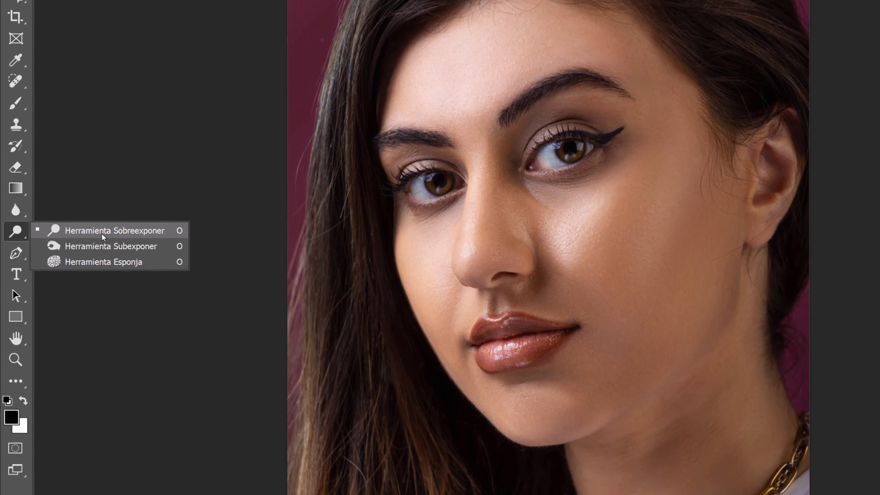
left_click(64, 232)
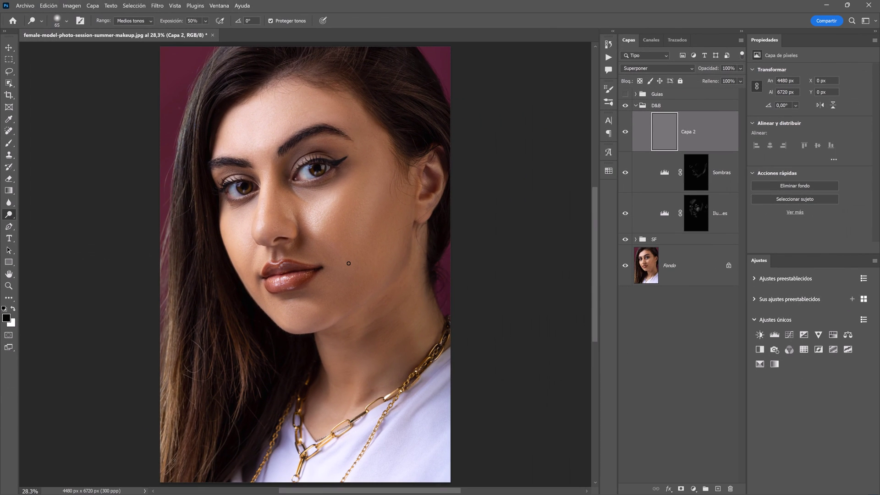
scroll(348, 263, "up", 3)
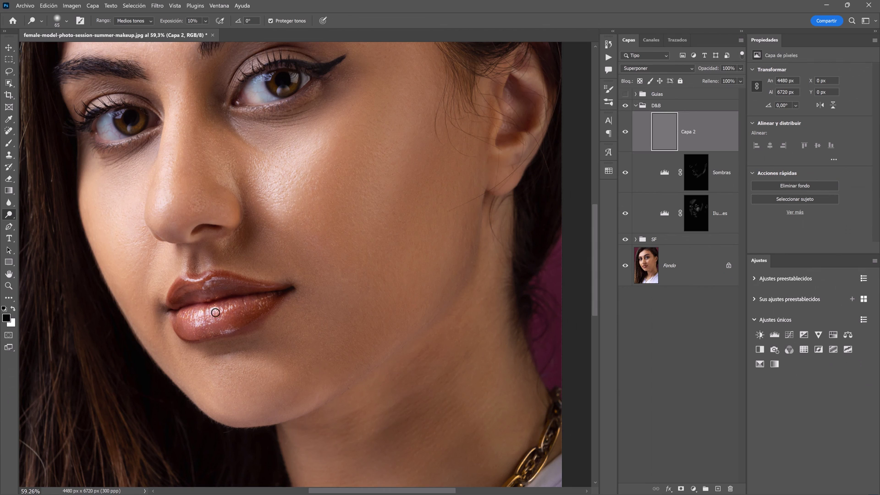
key("bracketleft")
key("bracketleft")
key("bracketleft")
left_click_drag(261, 62, 328, 160)
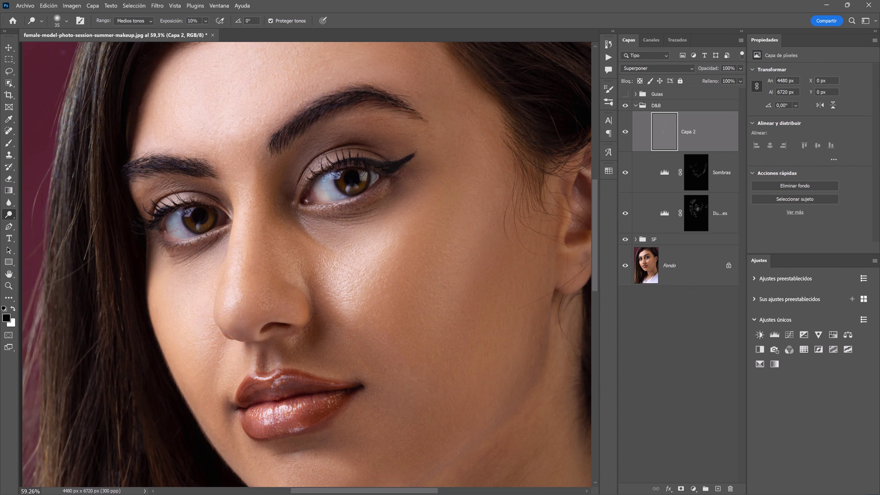
scroll(249, 197, "down", 5)
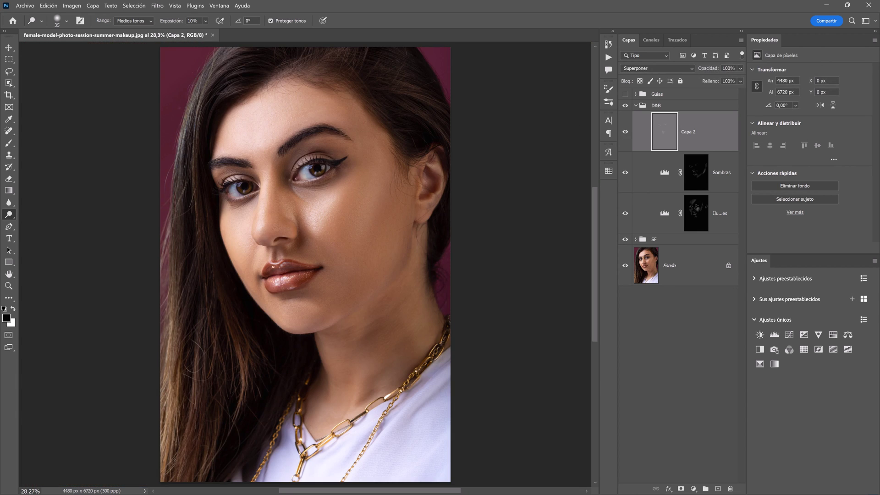
left_click(634, 105)
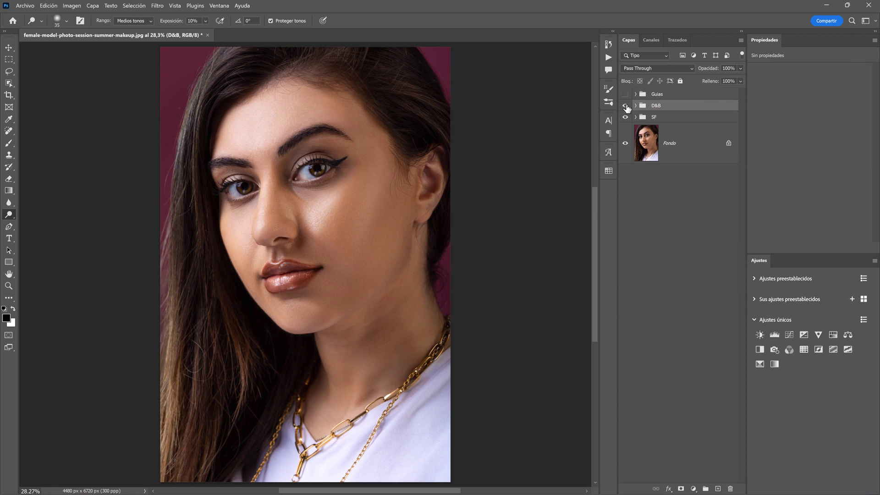
left_click(625, 105)
left_click(624, 105)
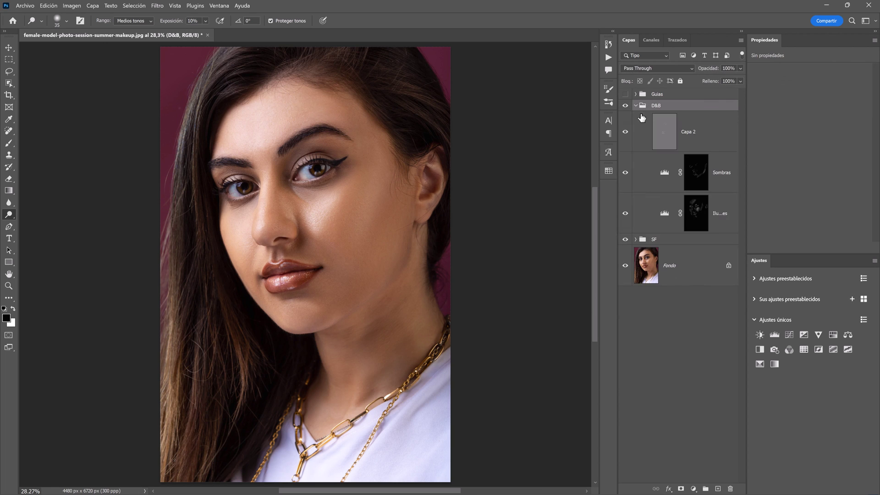
left_click(696, 213)
key("b")
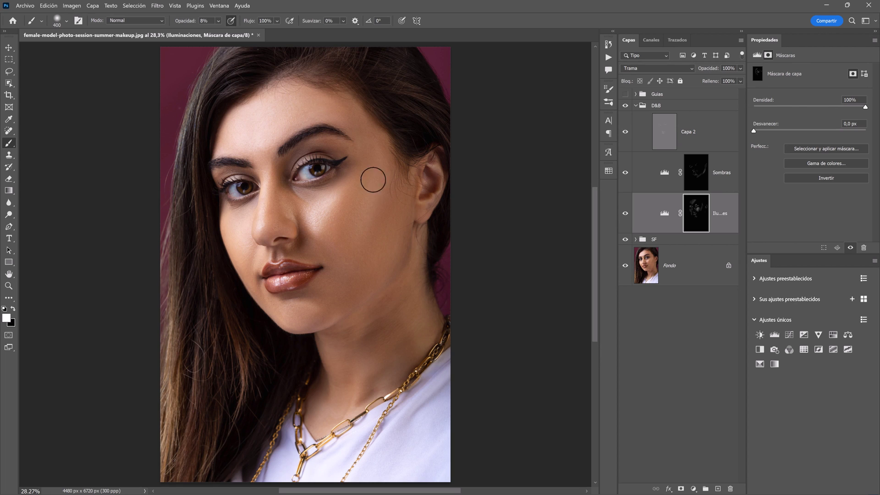
key("x")
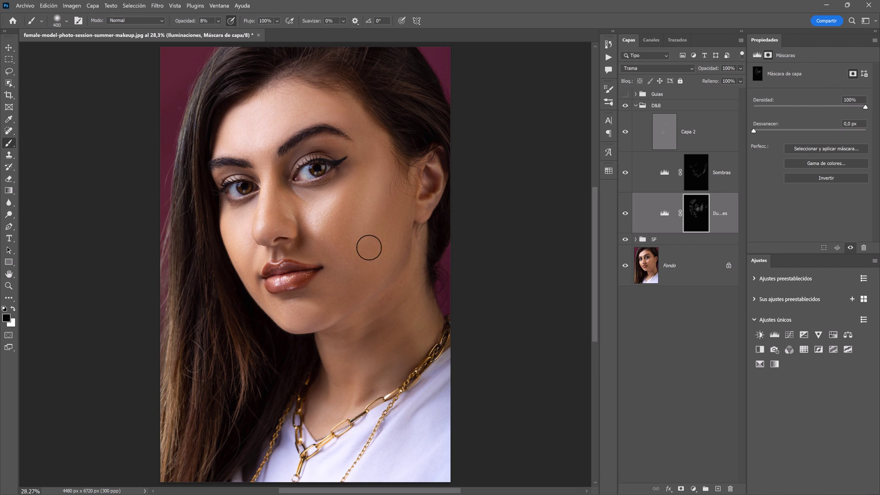
key("v")
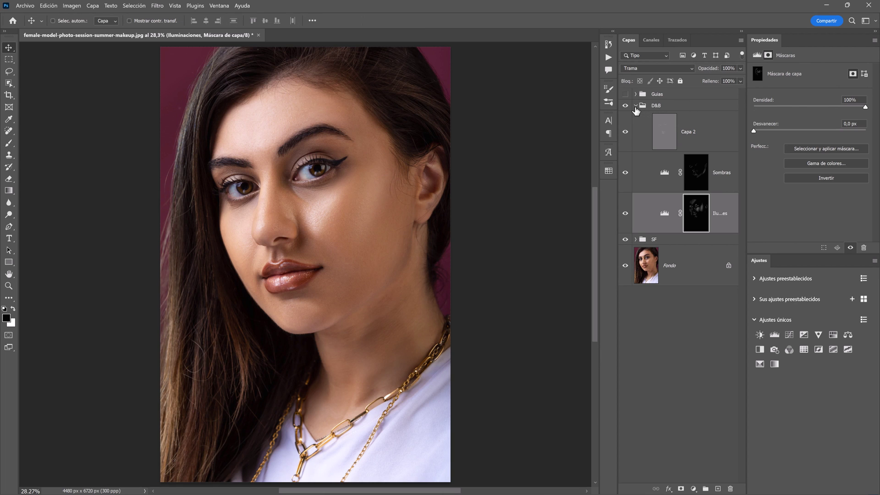
left_click(634, 106)
left_click(625, 106)
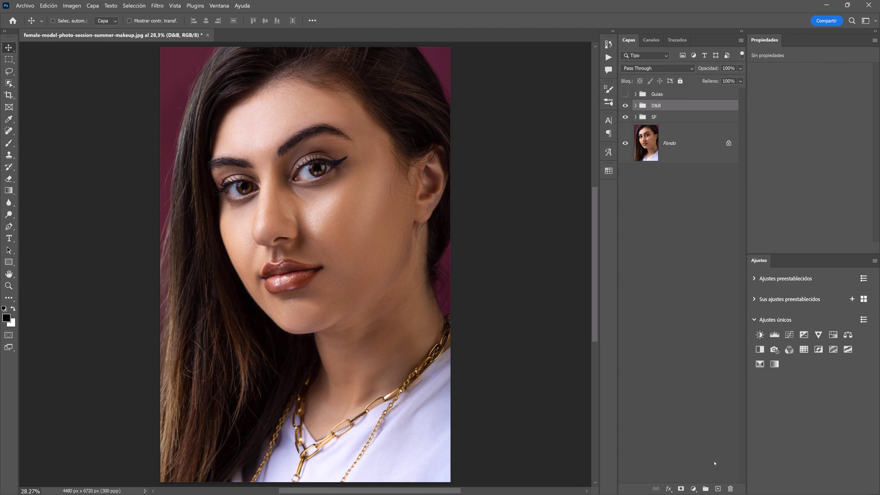
Add a new layer above D&B named Ojos.
left_click(717, 488)
double_click(668, 120)
type("Ojos")
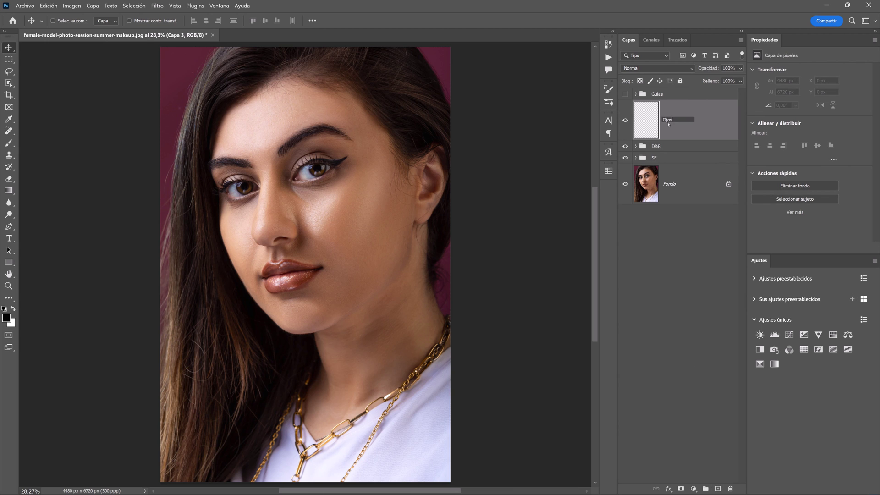
key("Return")
Fill the Ojos layer with 50% gray and set its blend mode to Superponer.
left_click(54, 6)
left_click(56, 139)
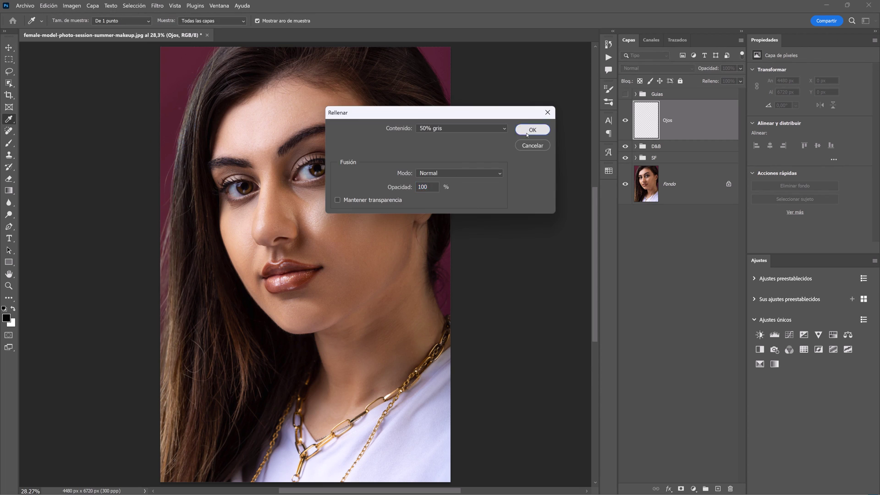
left_click(530, 130)
left_click(658, 68)
left_click(659, 170)
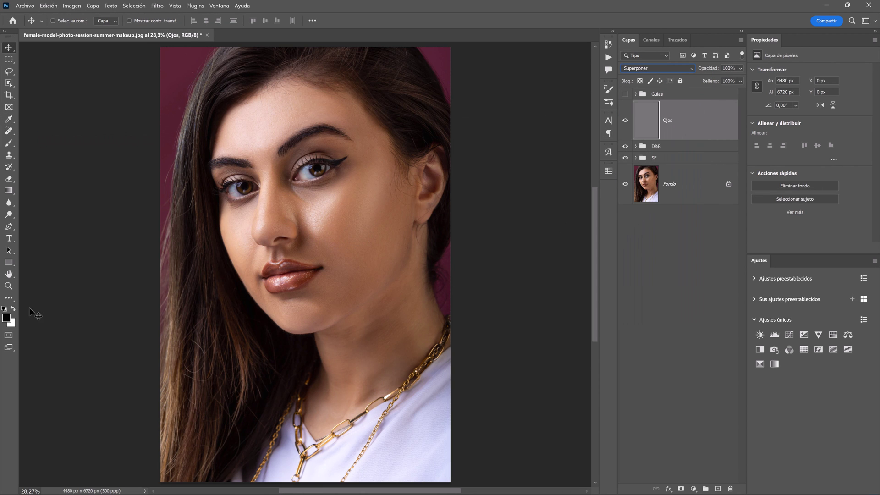
Paint with a white brush over both irises to brighten them.
left_click(12, 310)
left_click(8, 143)
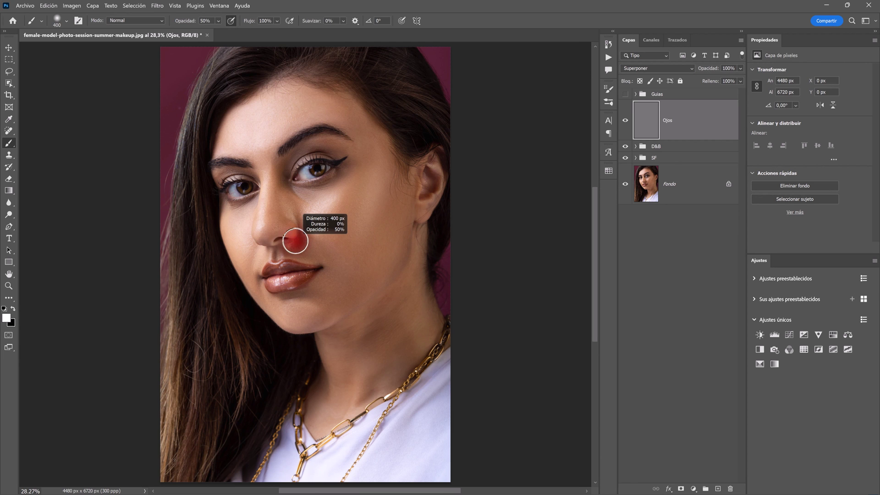
scroll(294, 242, "up", 5)
scroll(295, 243, "up", 2)
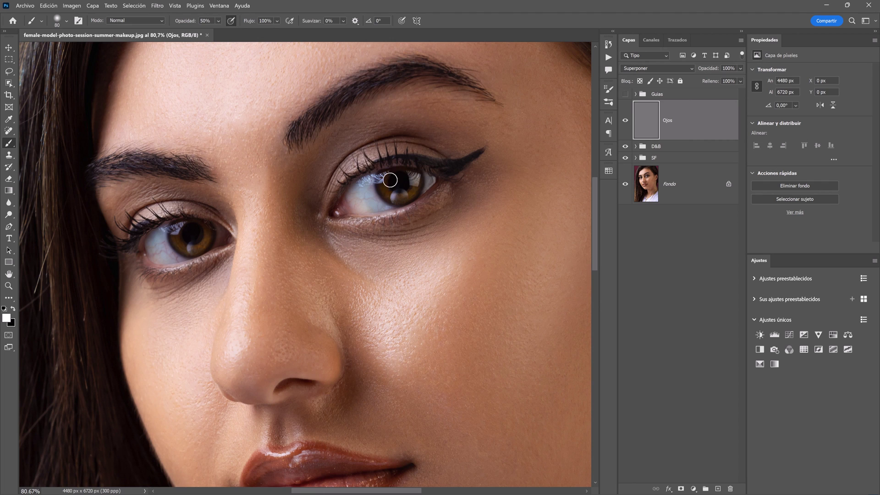
mouse_move(389, 177)
left_mouse_down()
mouse_move(403, 192)
mouse_move(414, 188)
left_mouse_up()
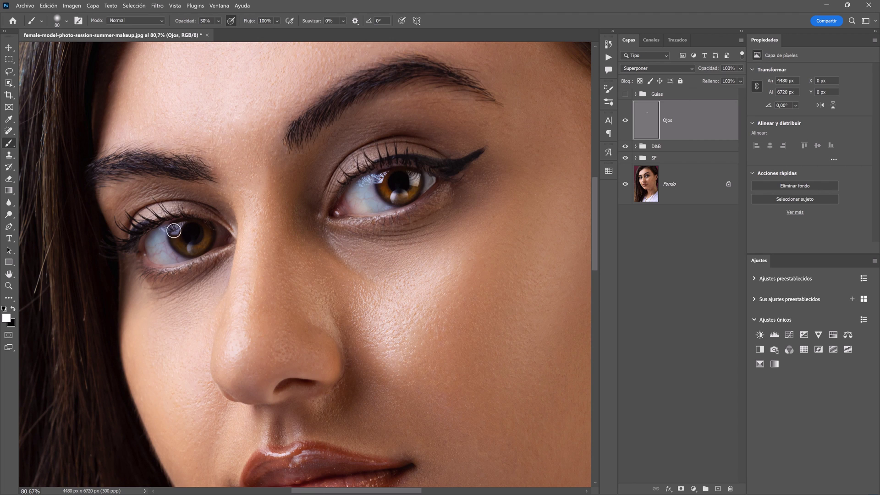
mouse_move(173, 230)
left_mouse_down()
mouse_move(175, 240)
mouse_move(201, 245)
left_mouse_up()
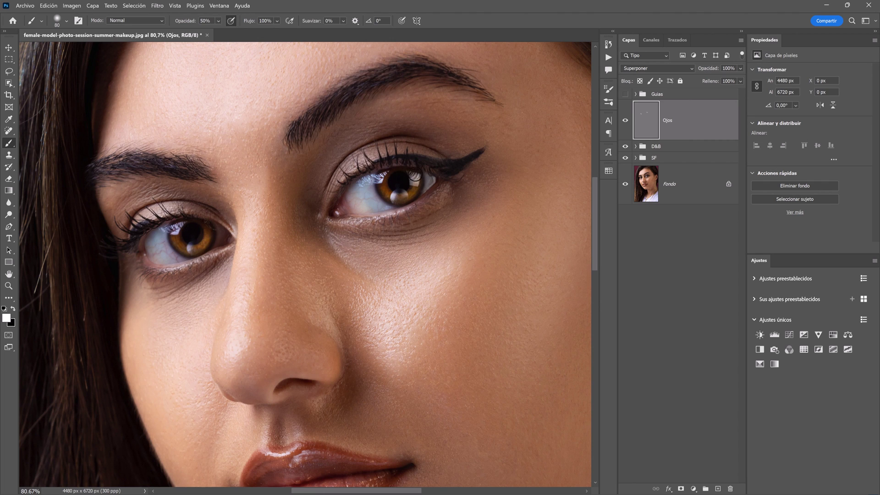
left_click_drag(415, 174, 401, 188)
Compare the Ojos effect and lower its opacity to 46%.
key("ctrl+0")
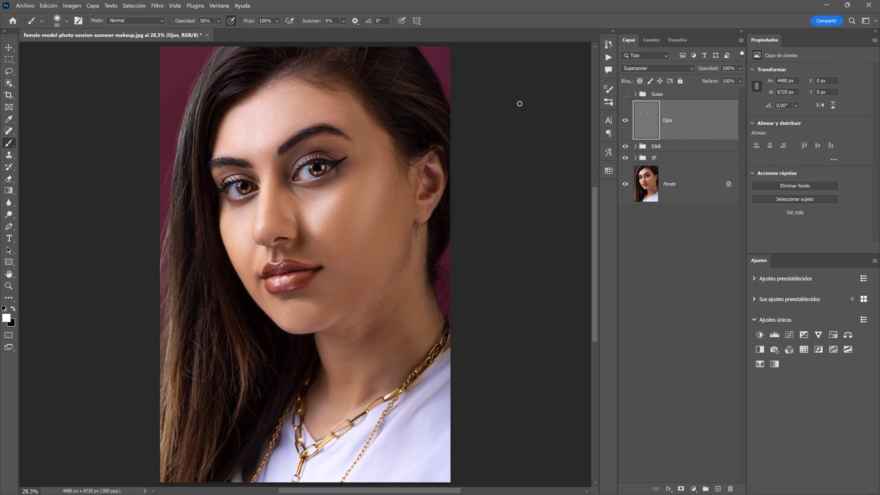
left_click(625, 121)
left_click(740, 68)
left_click_drag(740, 78, 731, 79)
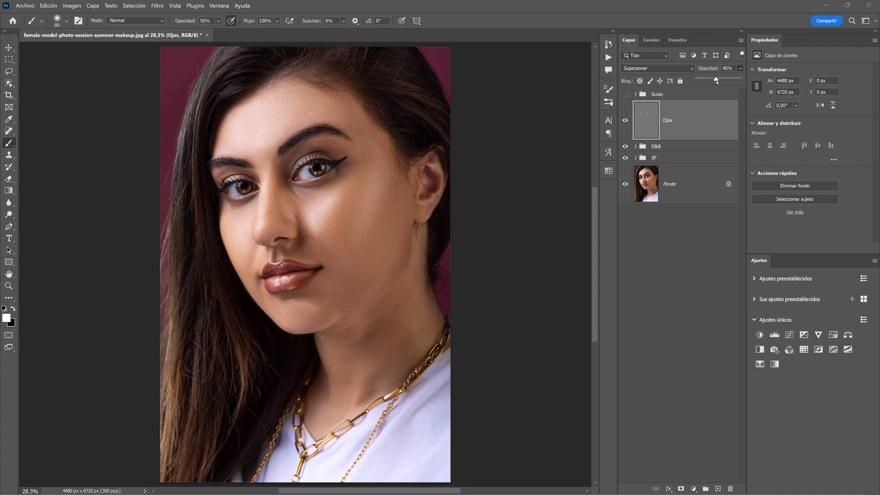
left_click(626, 122)
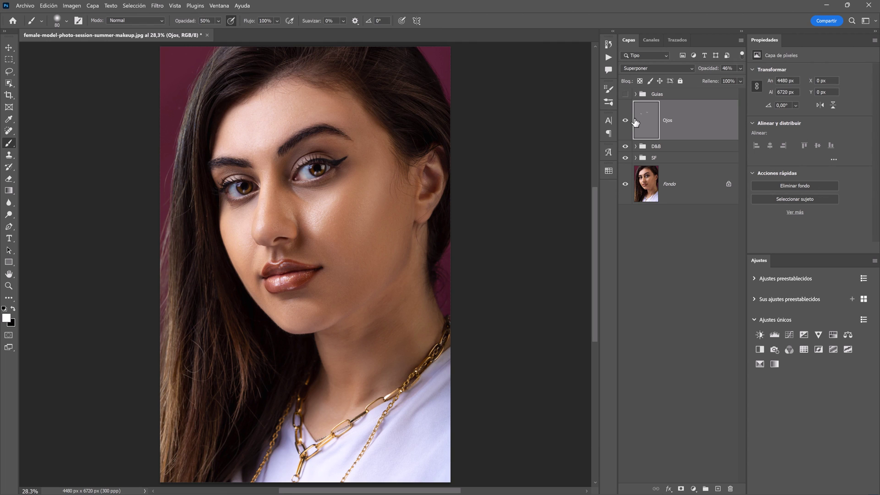
left_click(672, 241)
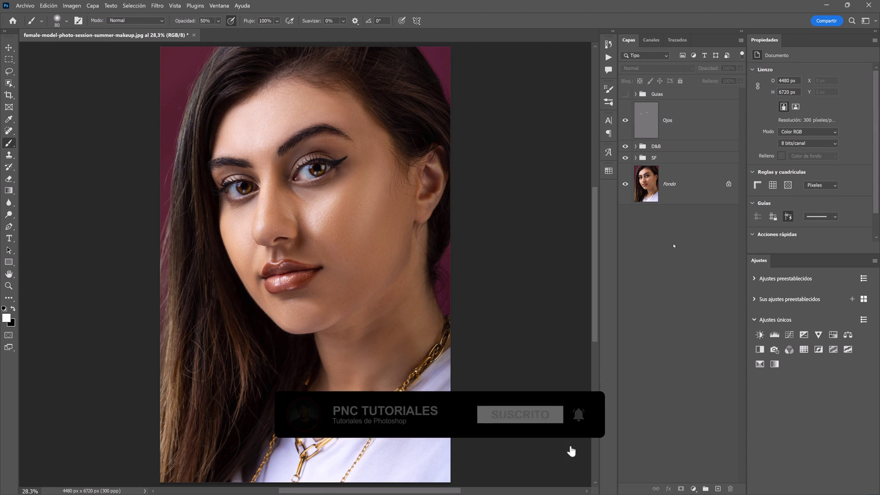
Toggle the Fondo layer solo to compare before and after, ending on the original.
left_click(625, 185, "alt")
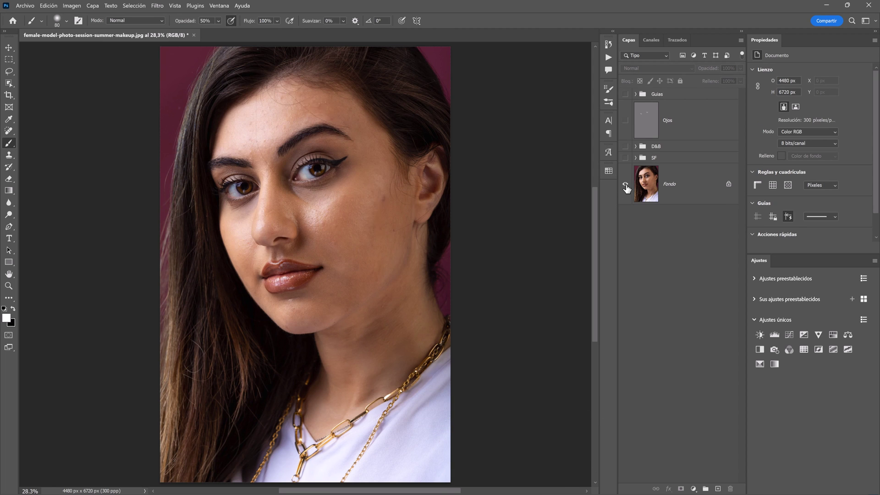
left_click(625, 185, "alt")
left_click(625, 185, "alt")
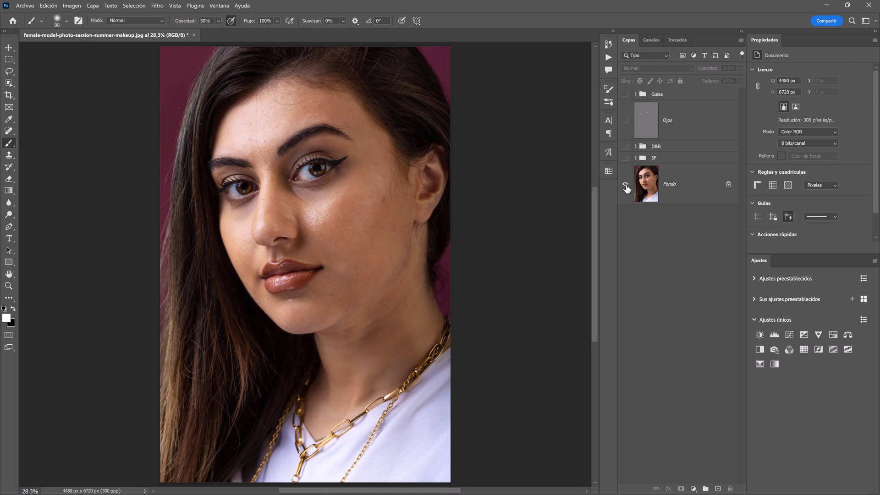